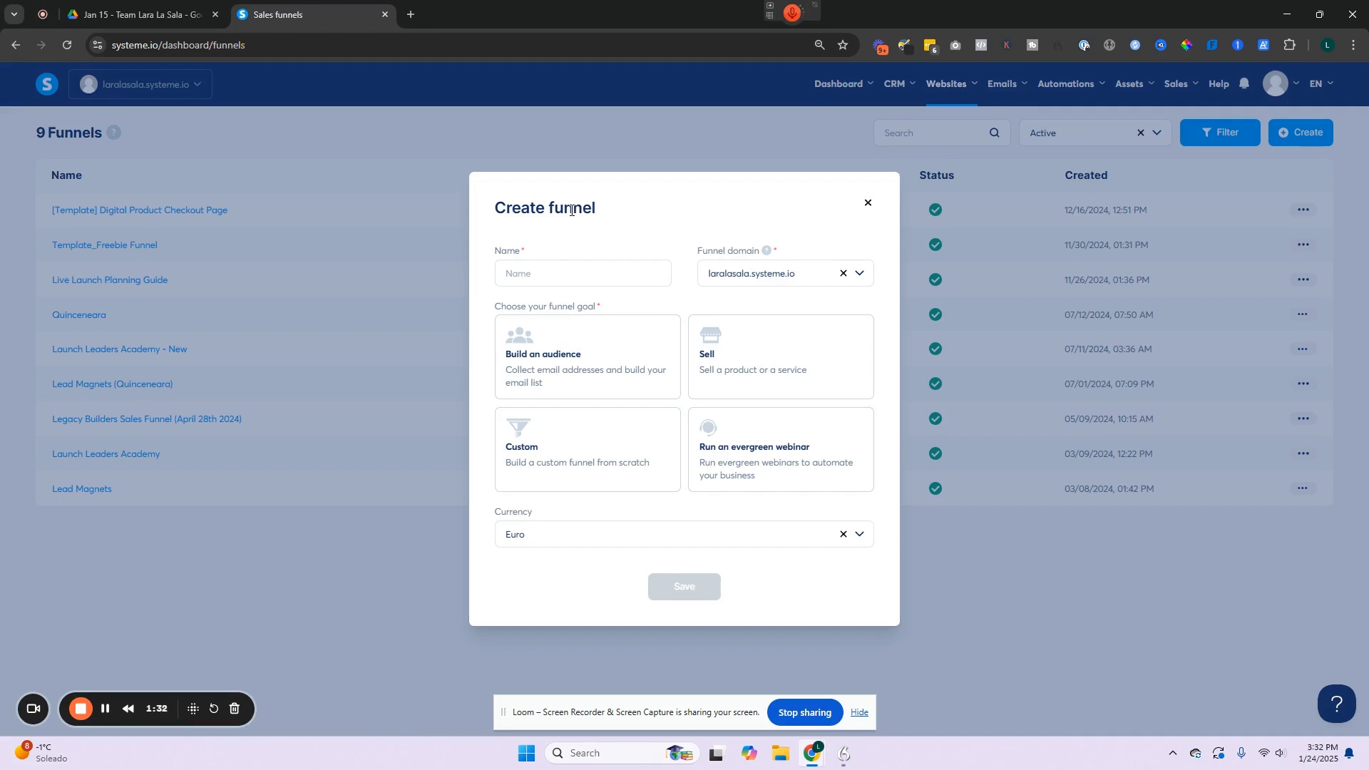
- Create a funnel named Lead Magnet Funnel with the Build an audience goal and U.S. Dollar as its currency
click(572, 274)
text(Lead Magnet Funnel)
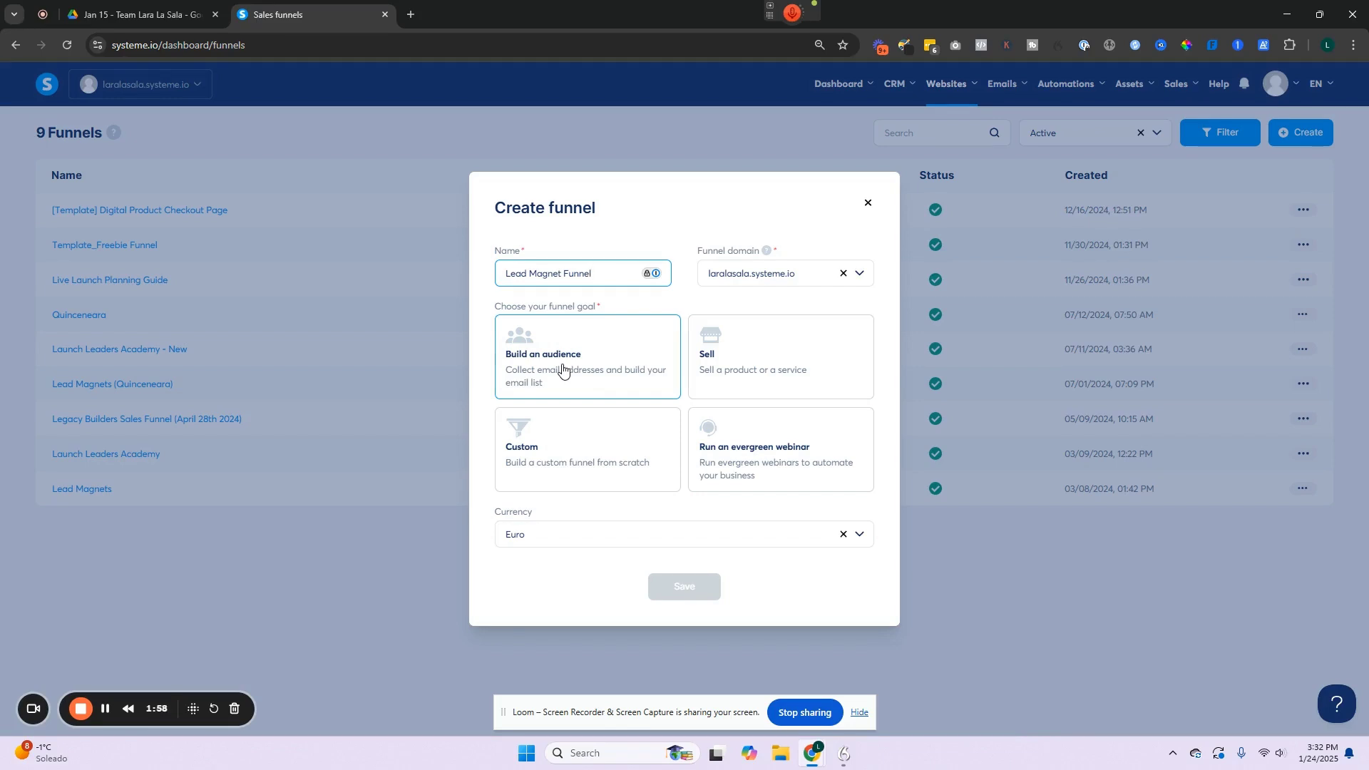
click(561, 369)
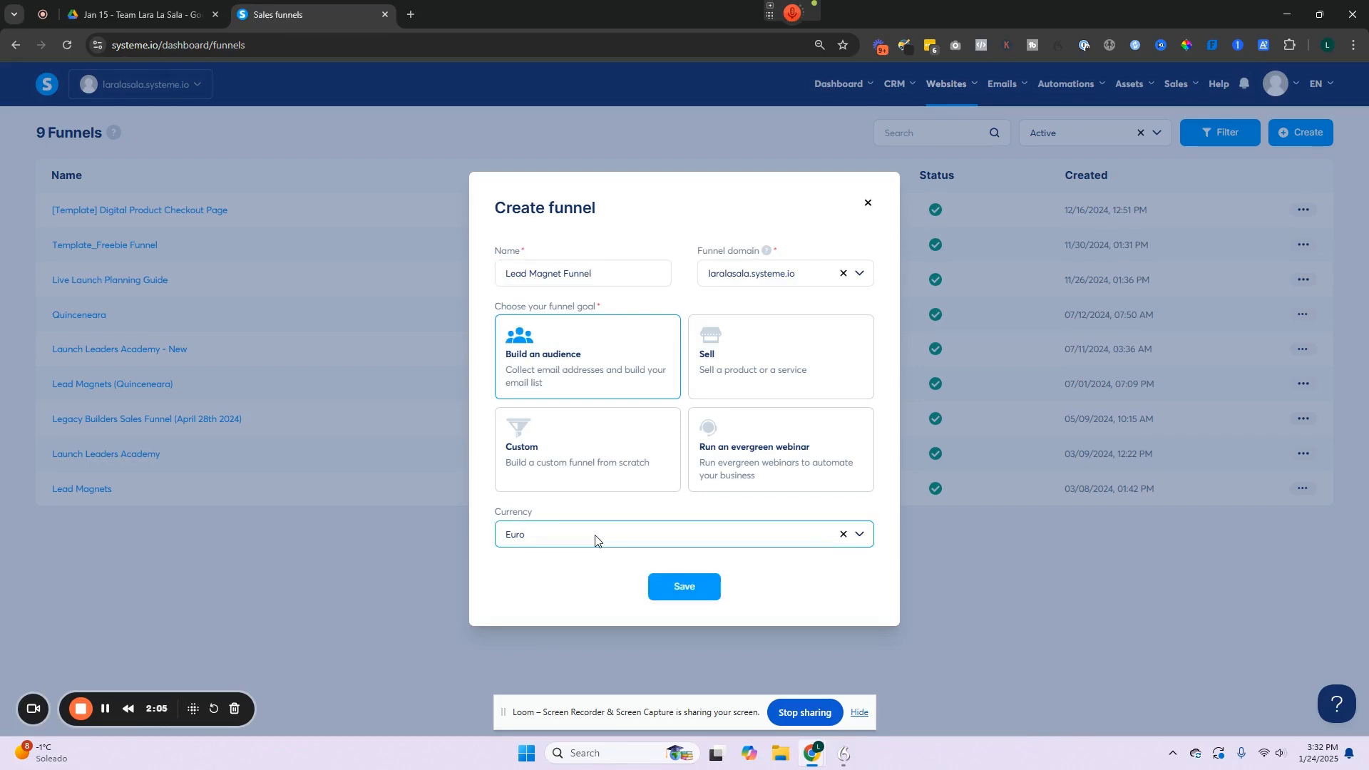
text(U.)
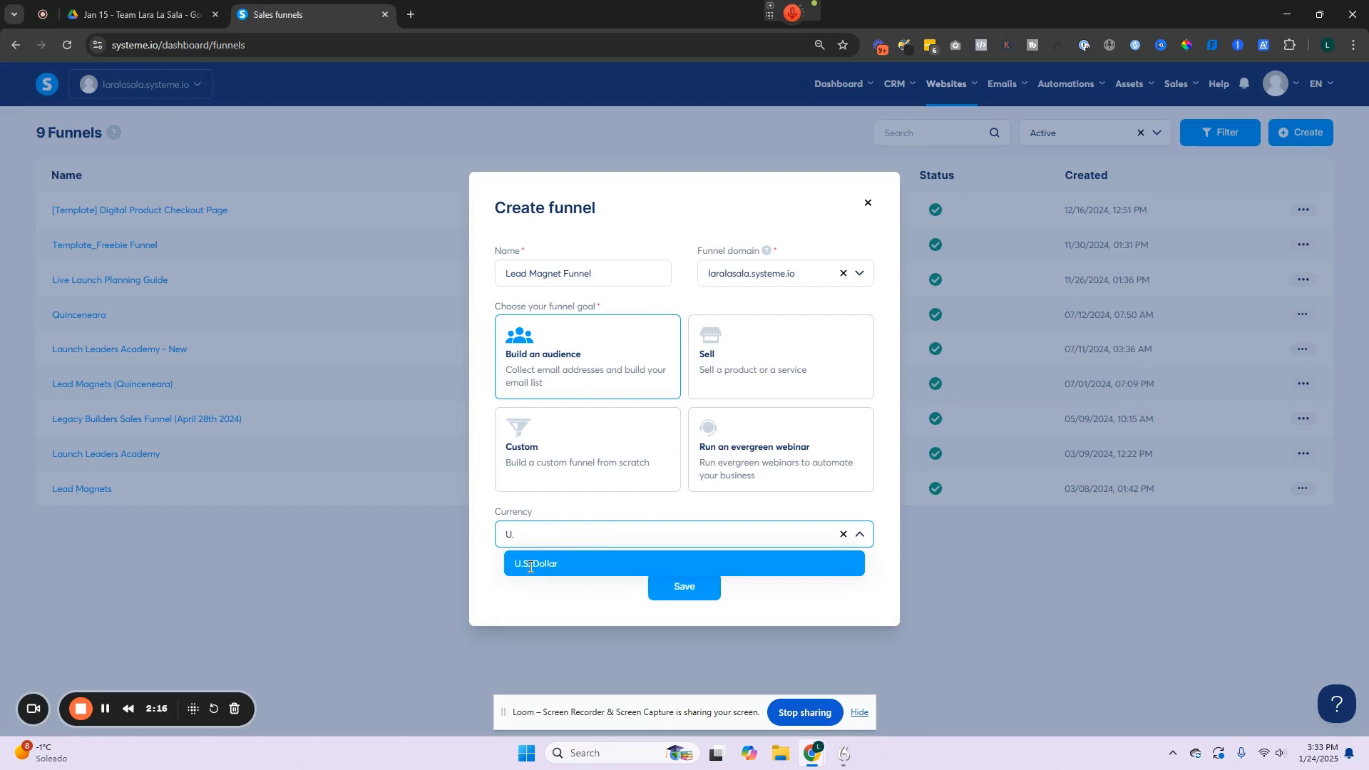
click(530, 563)
click(705, 591)
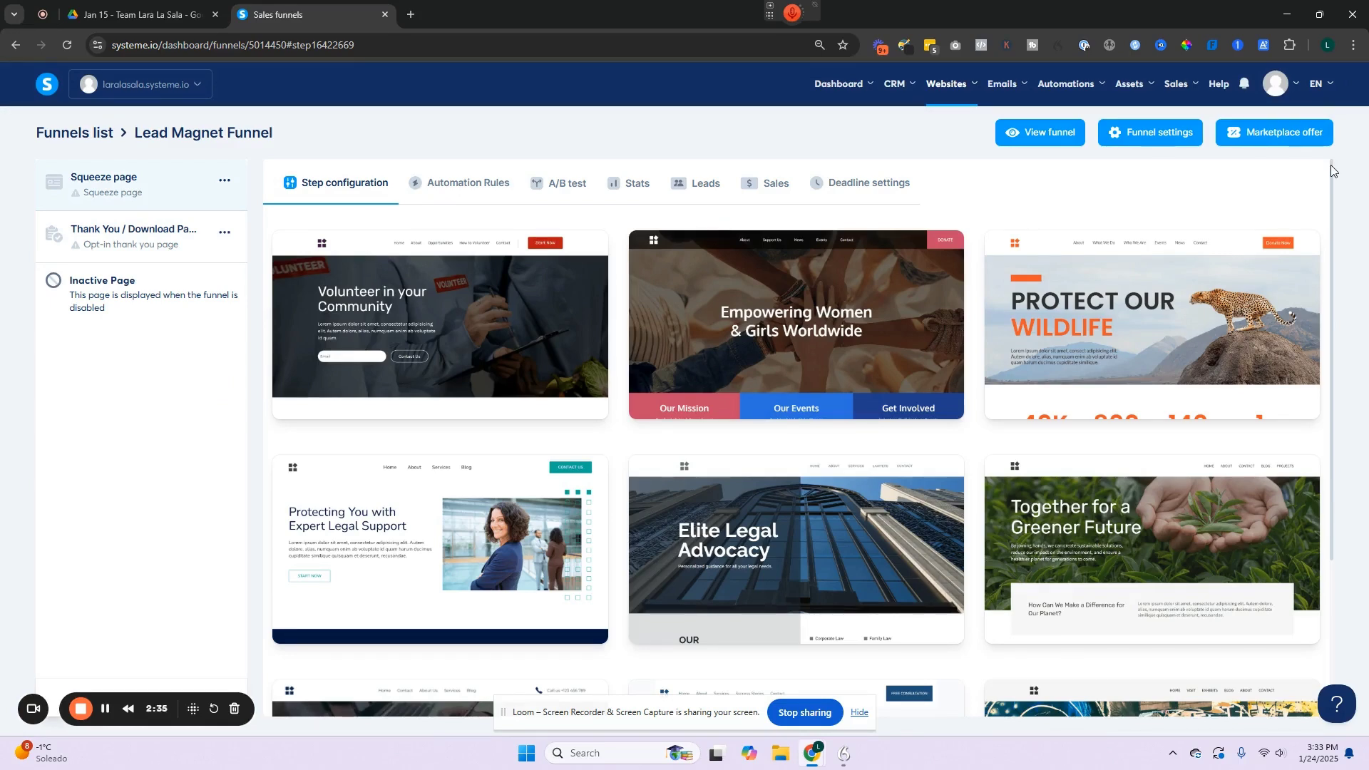
- Preview the pet template headed "Welcome a fully cared-for companion into your life" and select it for the squeeze page
scroll(1232, 526, down, 3)
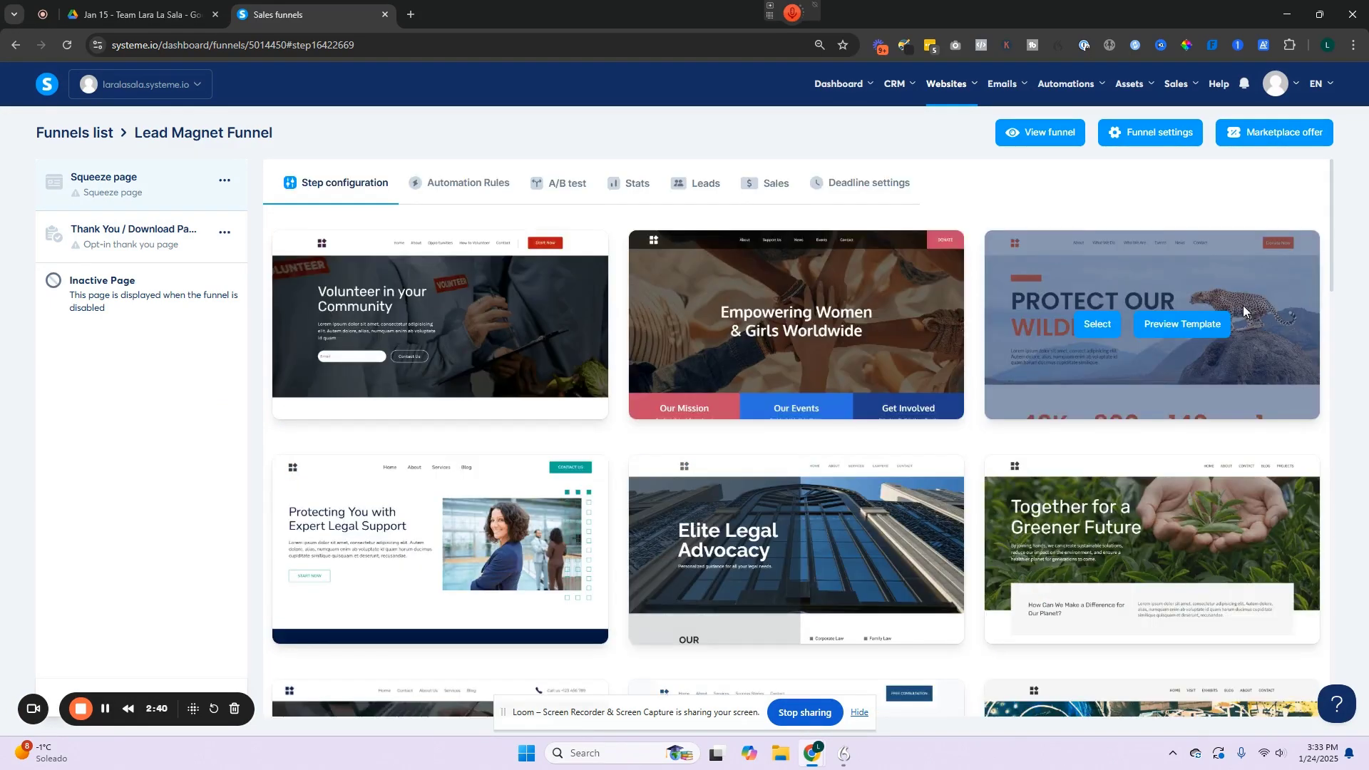
scroll(1243, 305, down, 6)
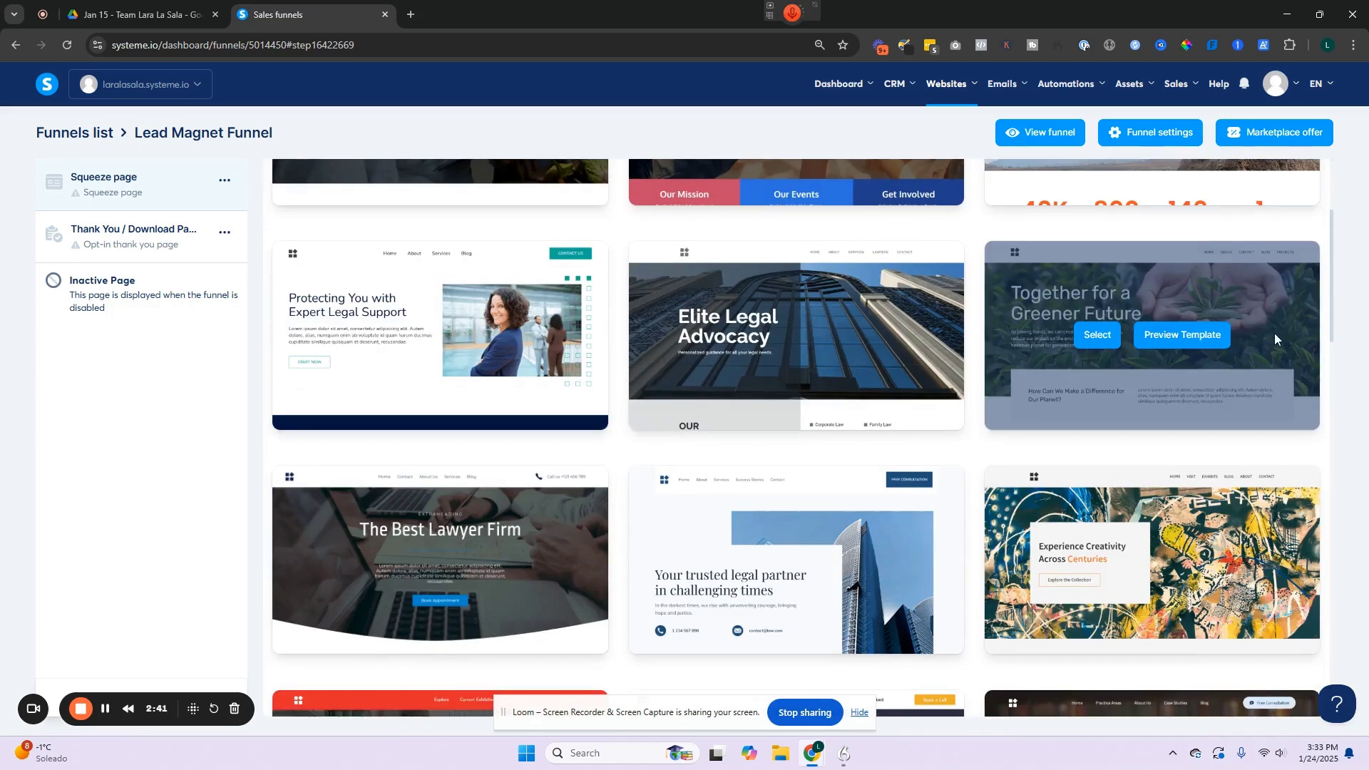
scroll(1294, 369, down, 13)
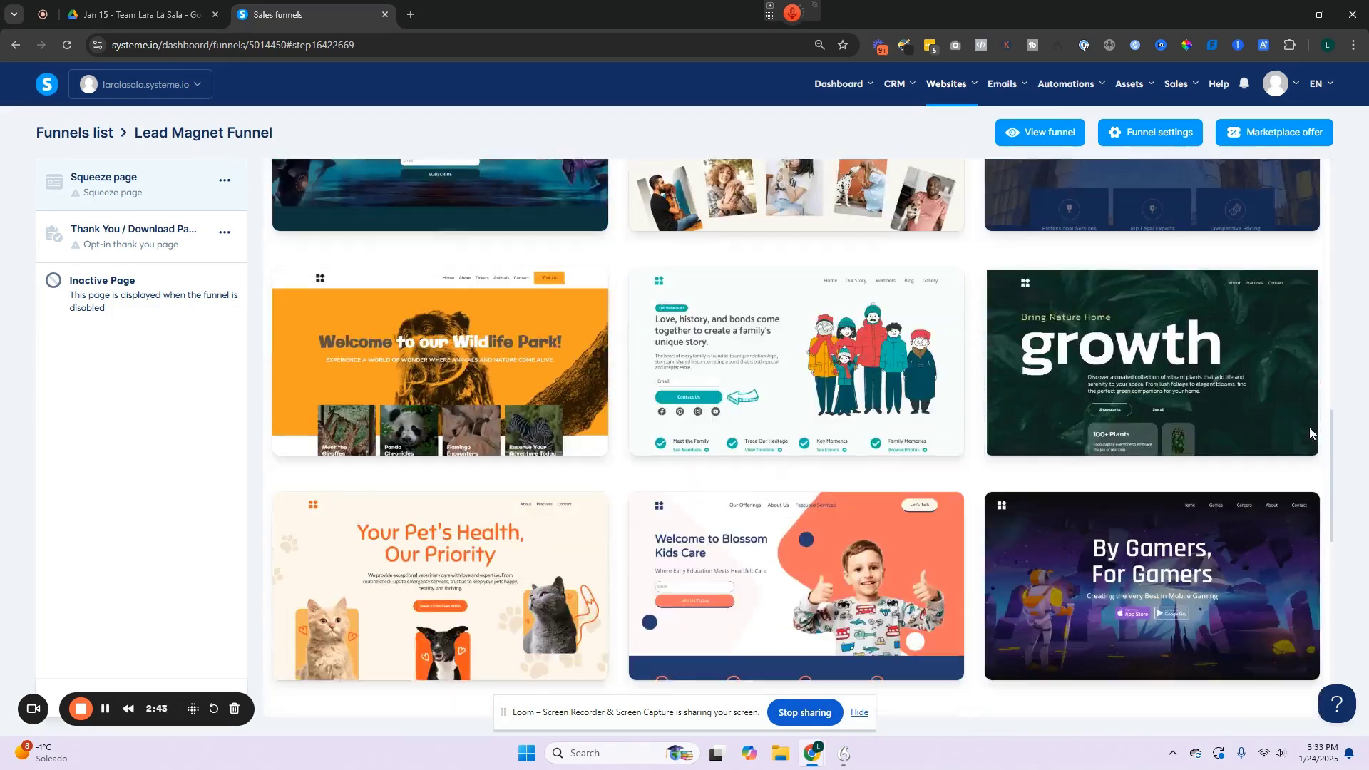
scroll(1311, 433, down, 4)
scroll(1311, 432, up, 3)
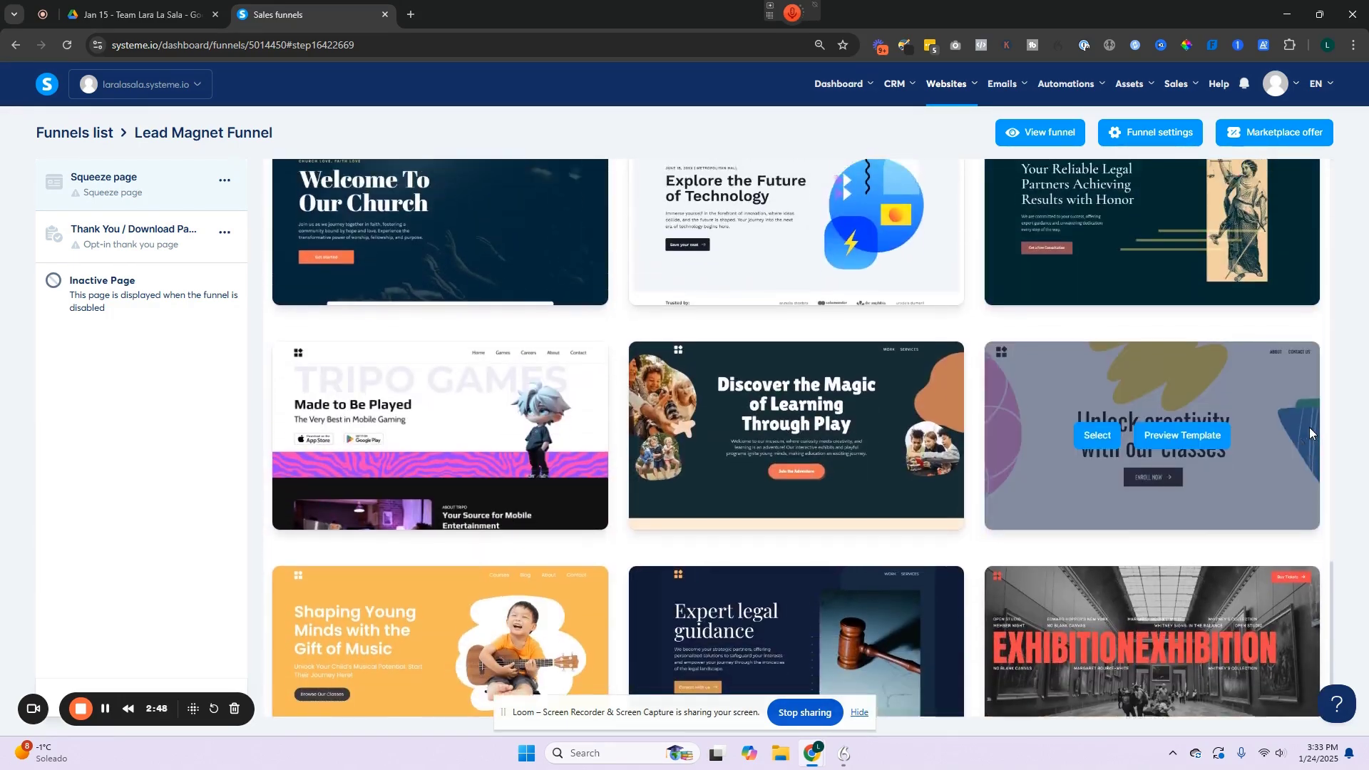
scroll(1309, 426, up, 11)
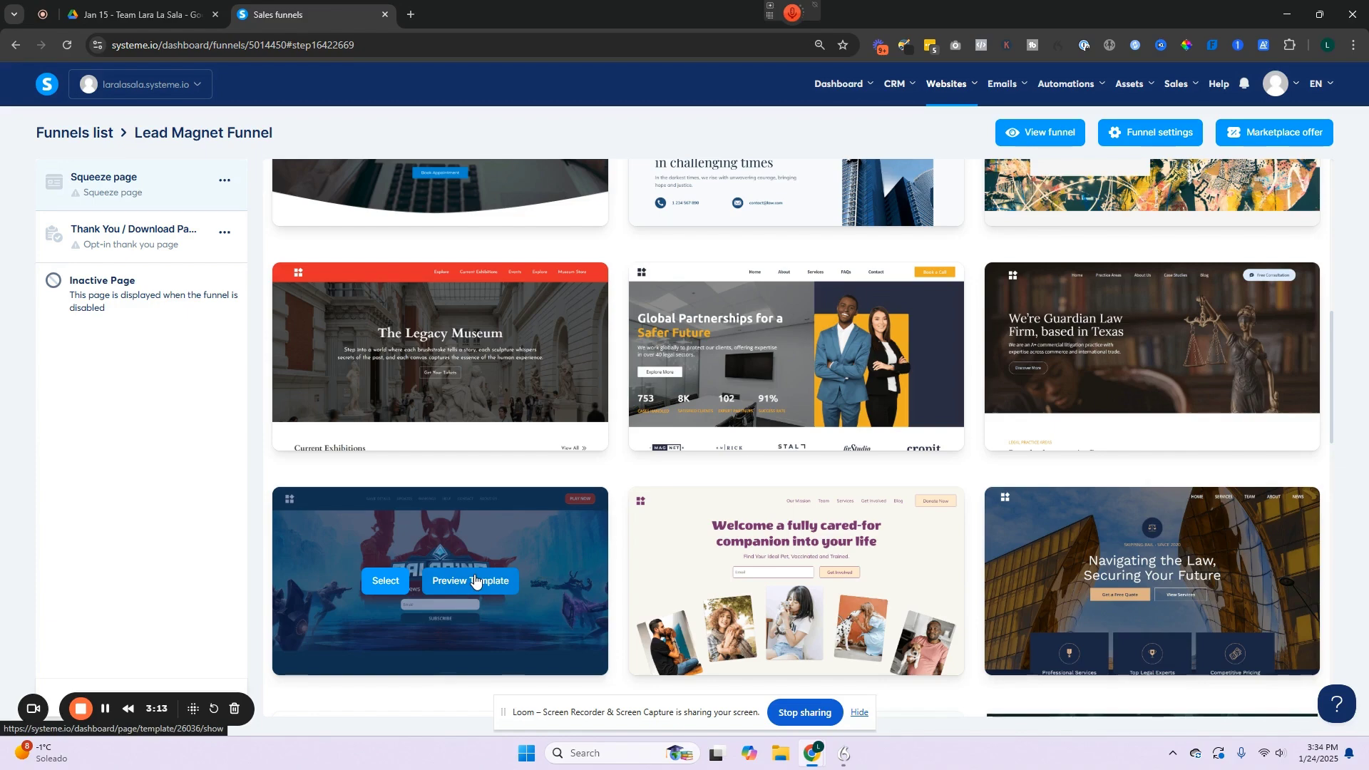
click(476, 581)
scroll(958, 404, down, 10)
scroll(958, 404, down, 7)
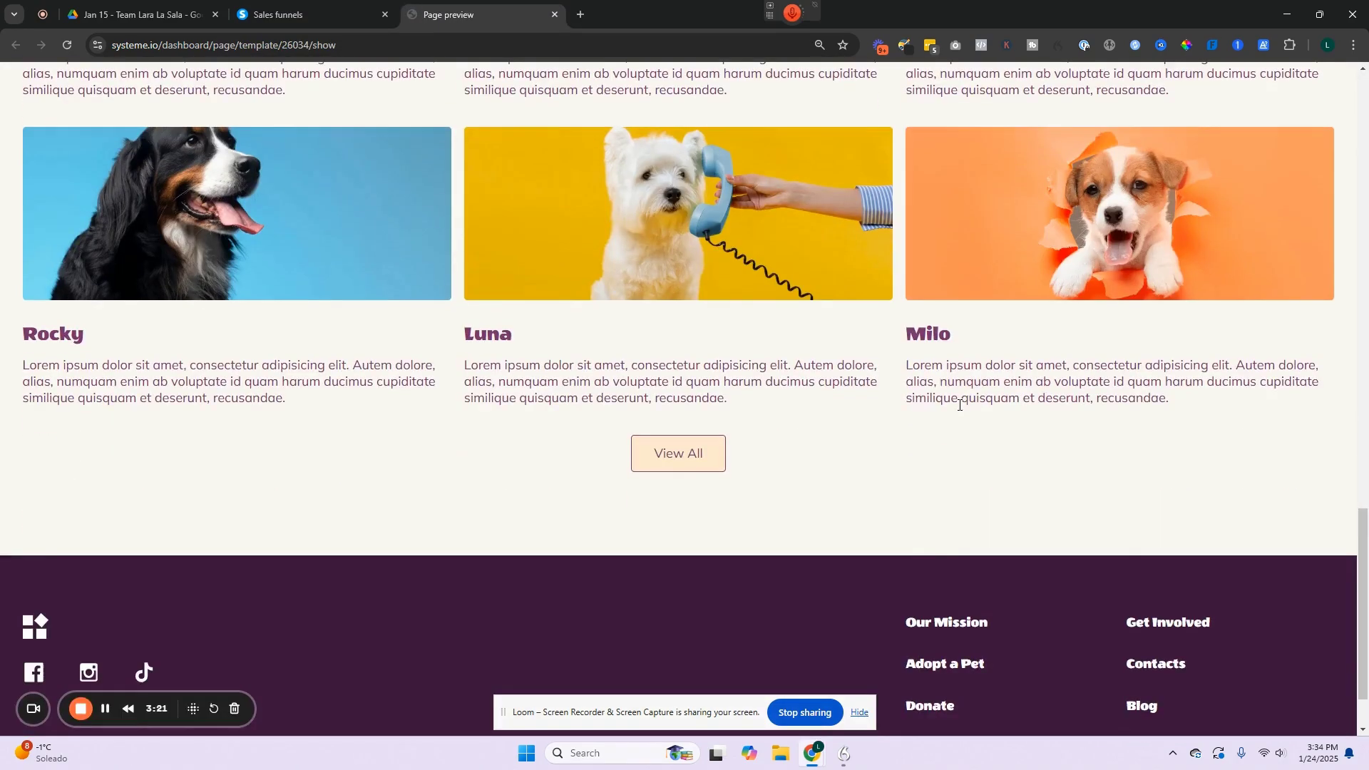
click(306, 14)
click(738, 582)
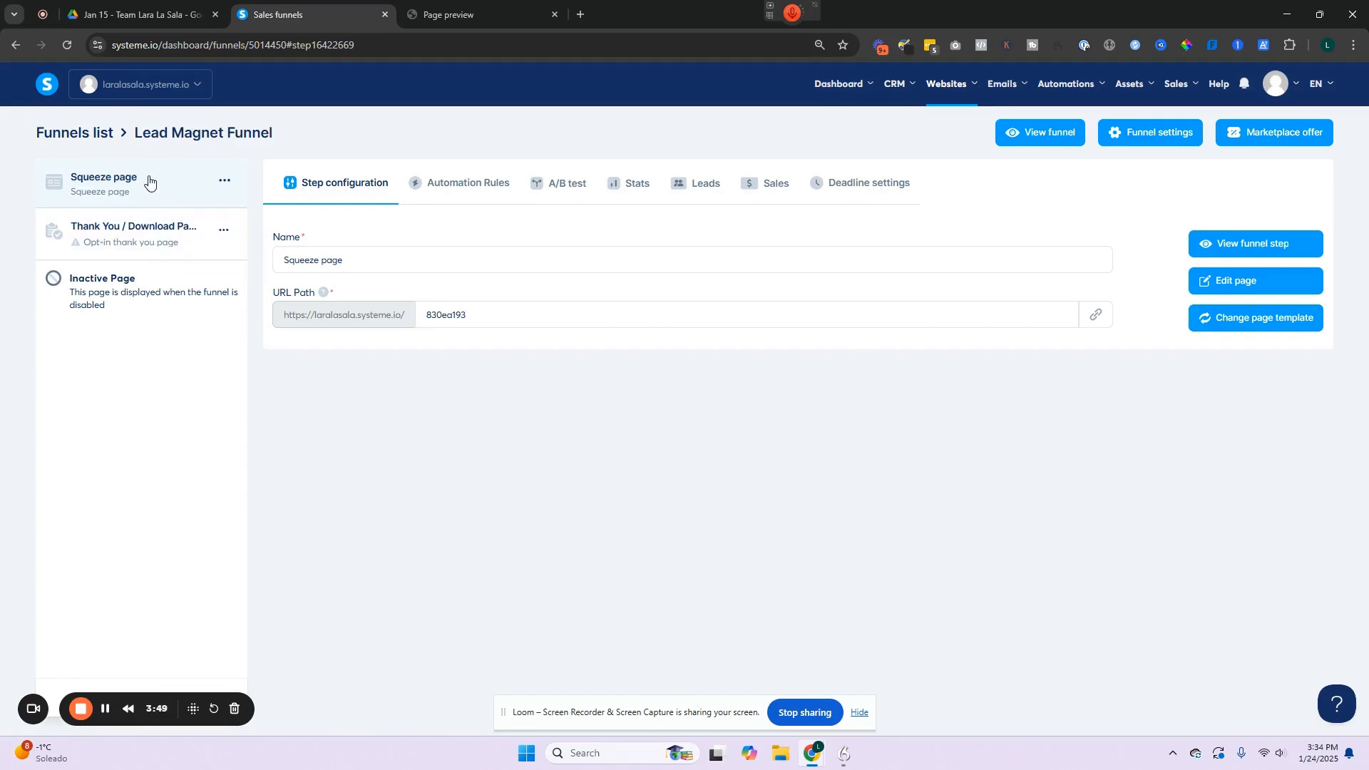
- Rename the squeeze page as Lead Magnet Optin Page with the URL path lead-magnet, and open it for editing
click(378, 263)
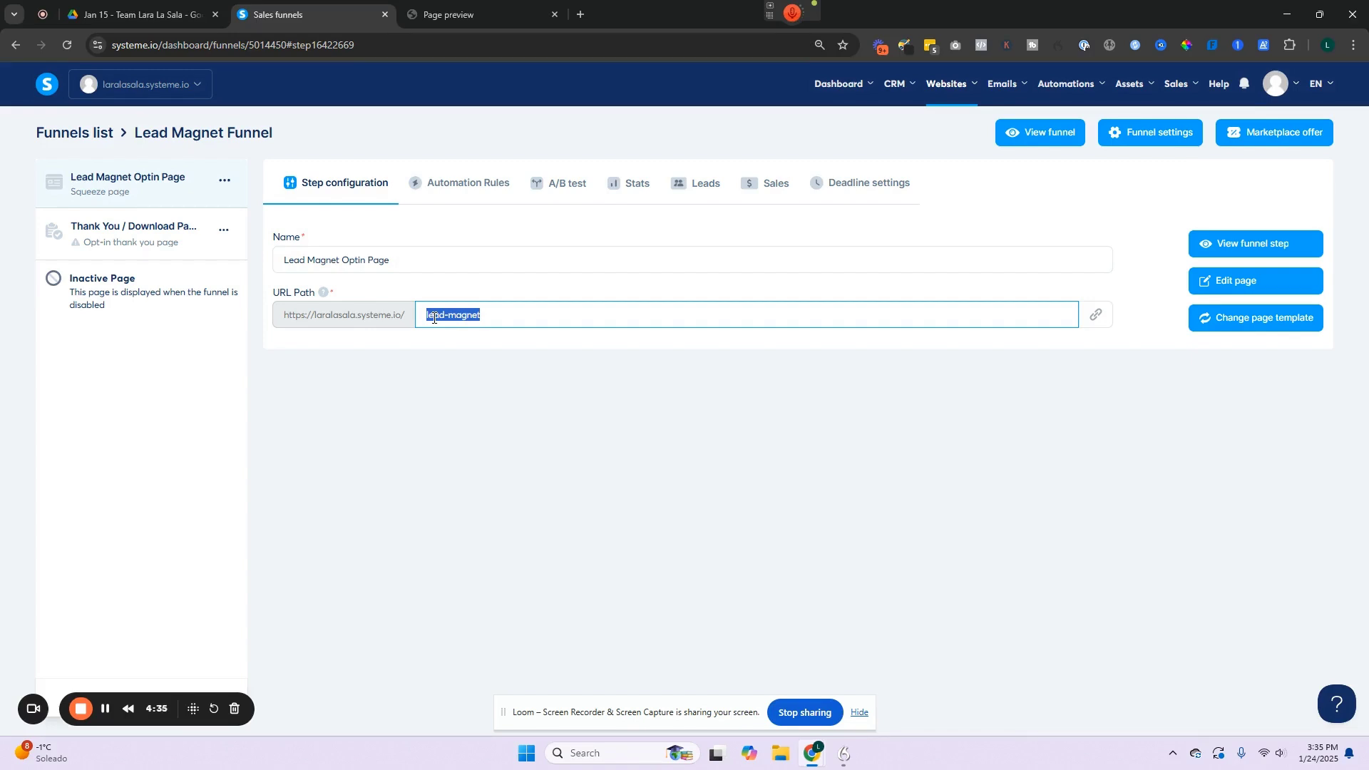
click(1262, 283)
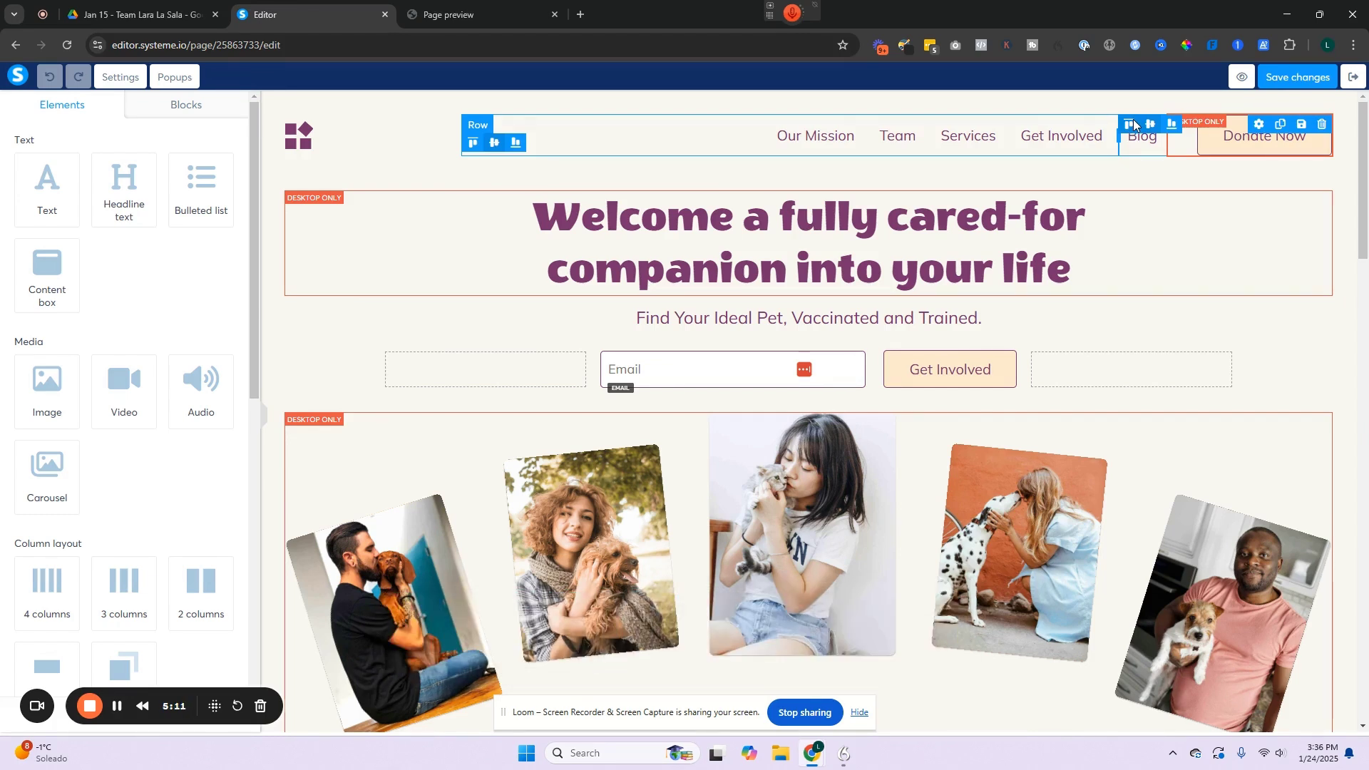
- Delete the navigation links with the Donate Now button and the remaining logo row from the page header
click(1321, 124)
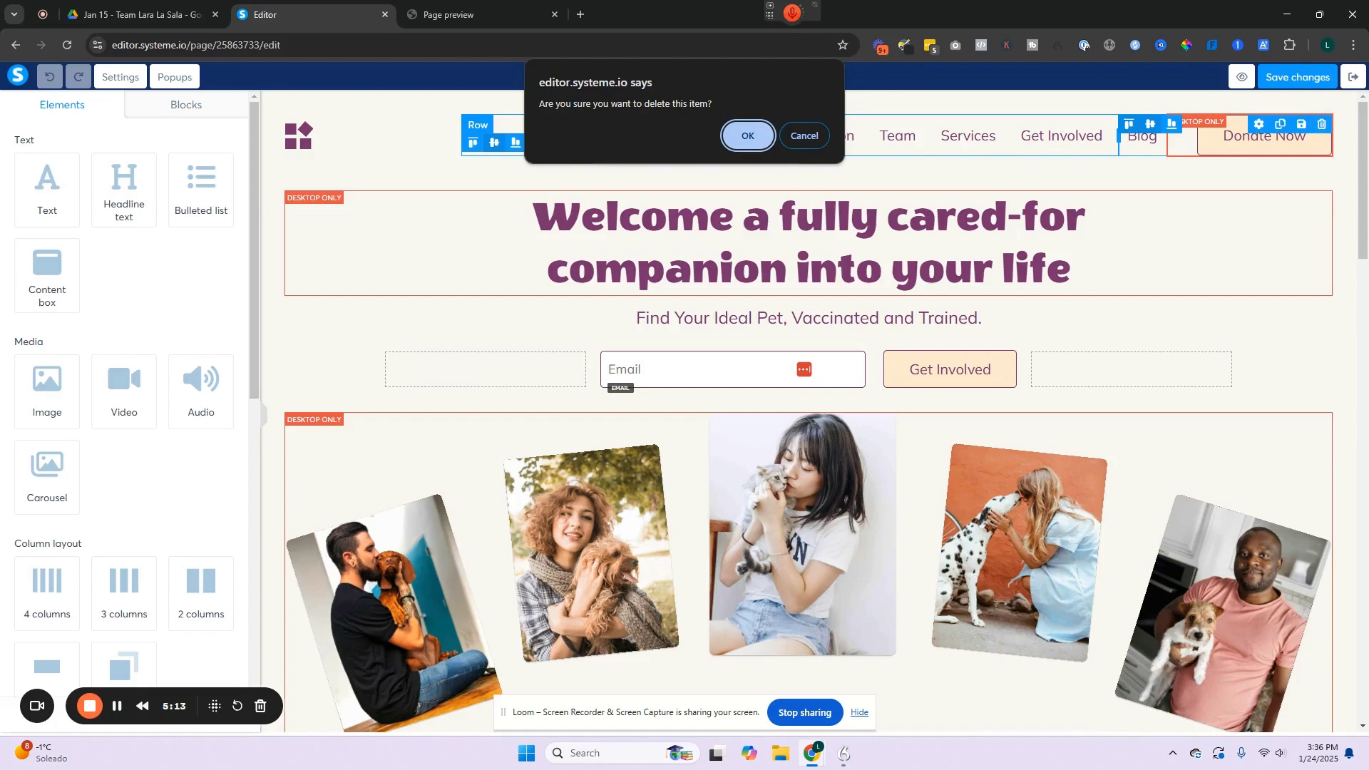
key(Return)
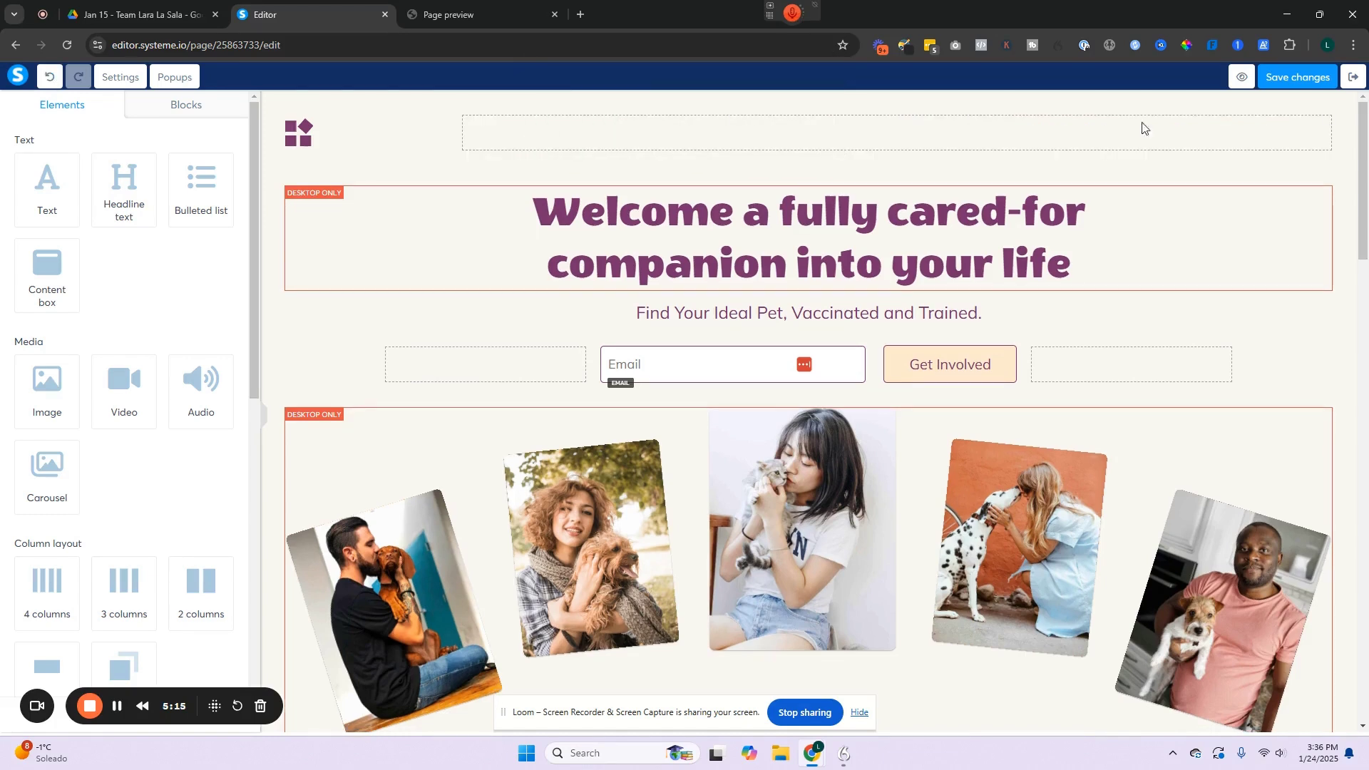
click(1321, 124)
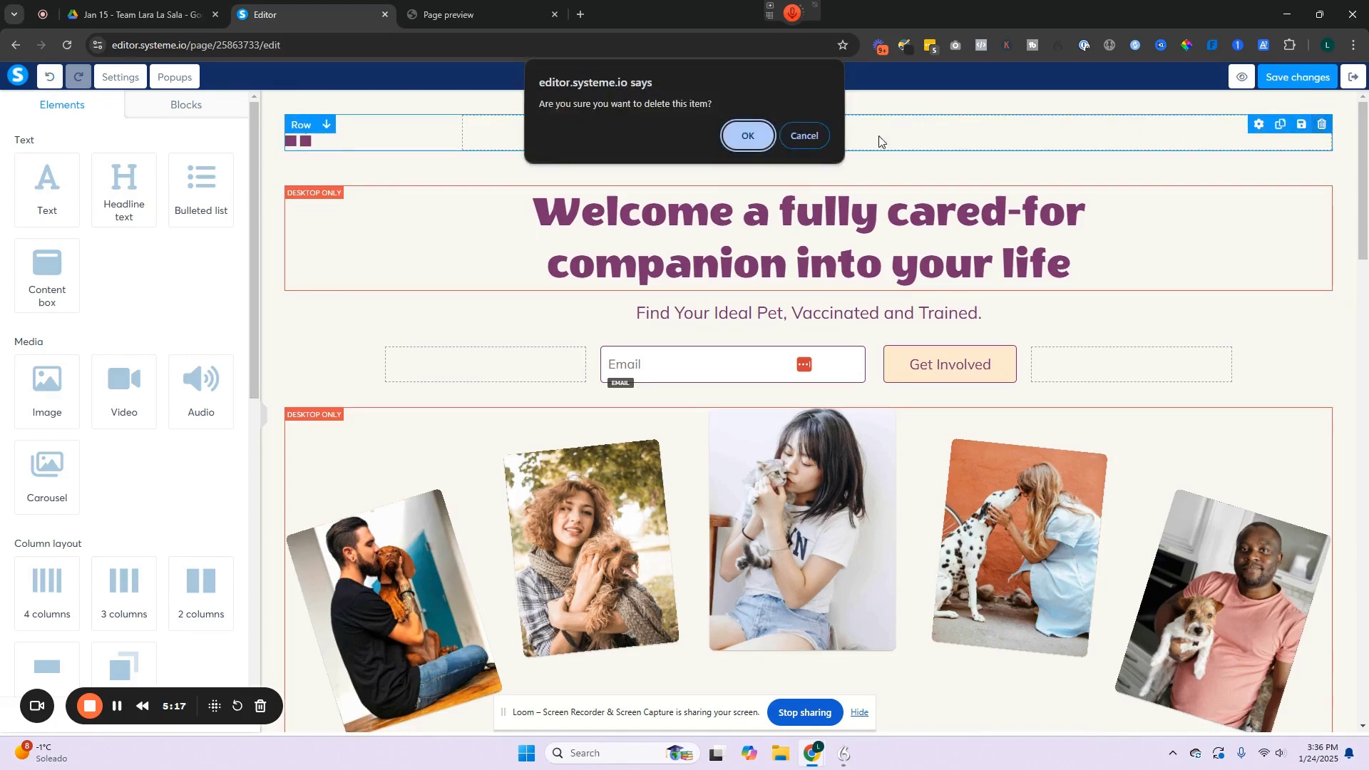
click(748, 135)
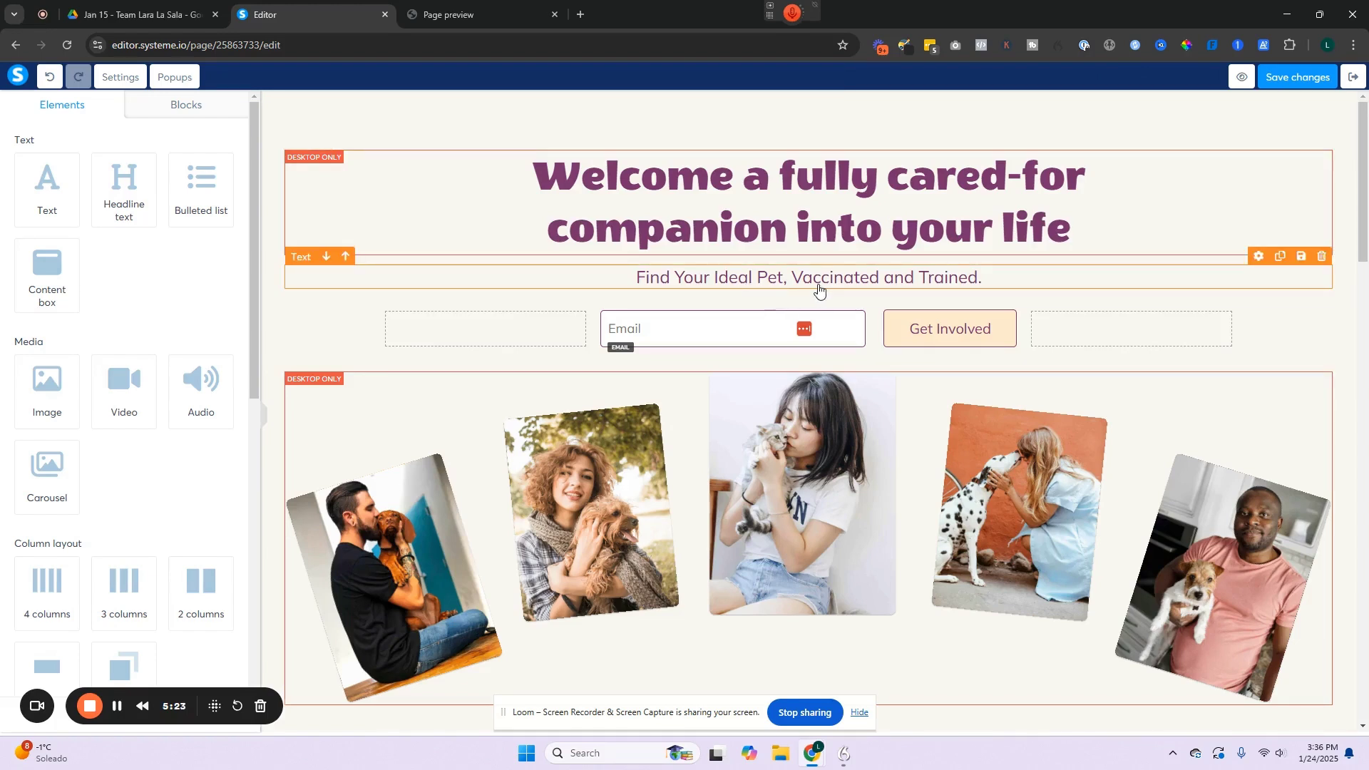
- Change the headline to "How to Build Your First Lead Magnet Funnel" and the subheadline to "in Under 15 Minutes"
triple_click(808, 190)
click(1039, 209)
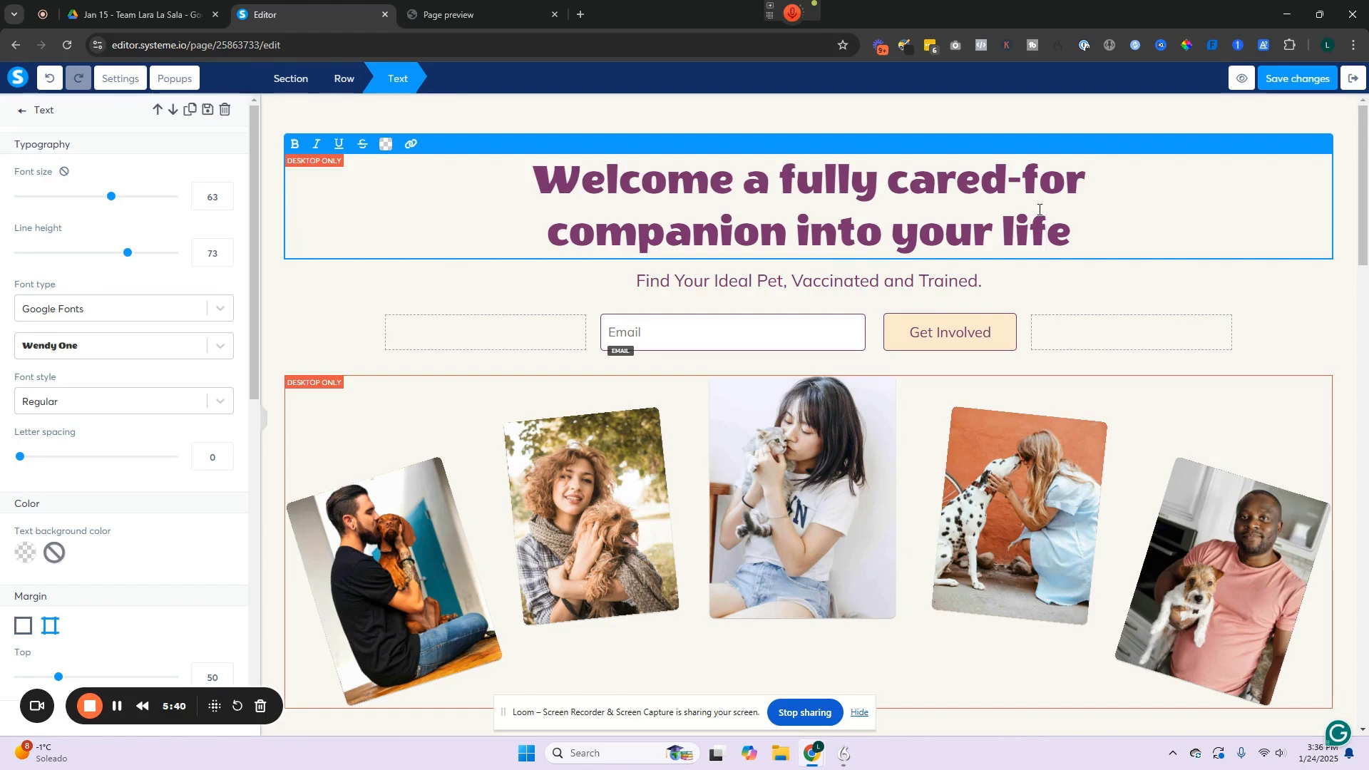
key(ctrl+a)
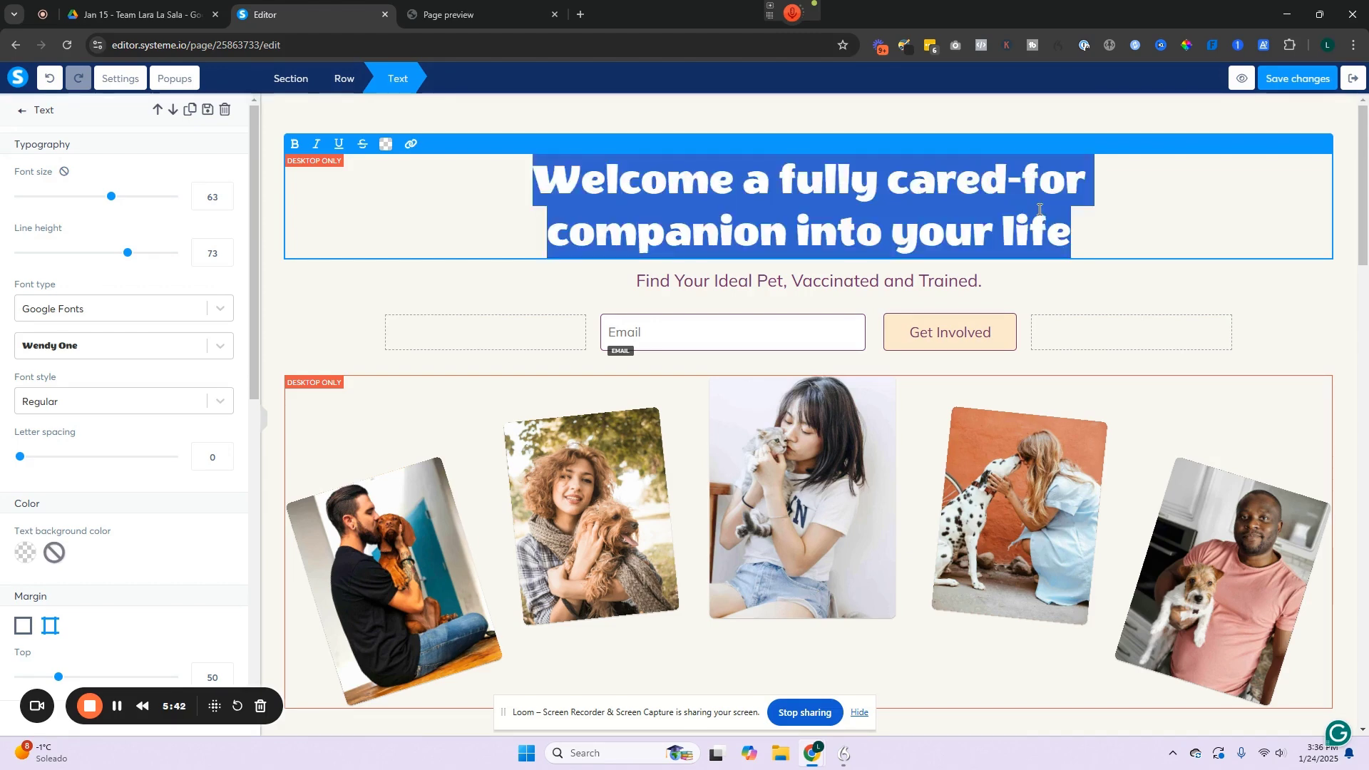
text(How to Build Your First Lead Magnet Funnel)
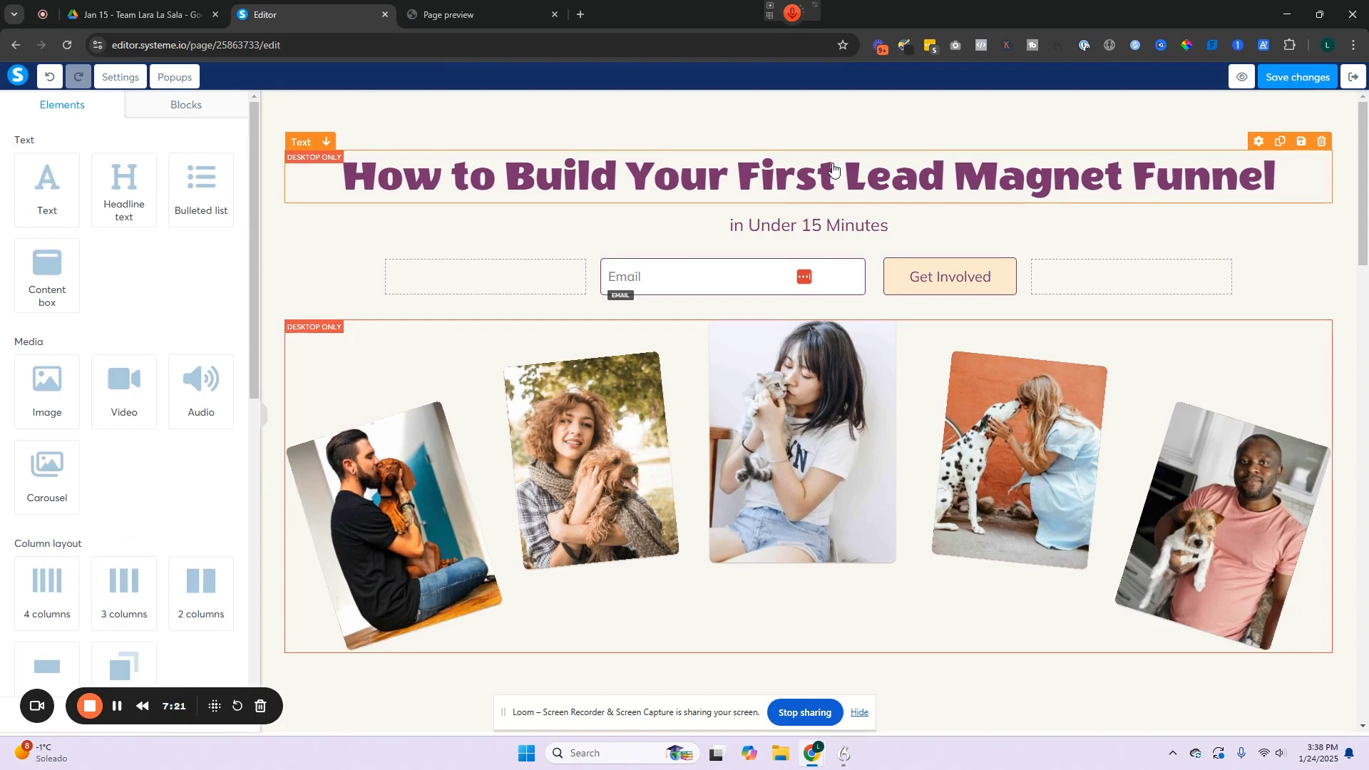
- Add a text element beneath the email form reading "Enter your information above to receive your free download."
click(1188, 357)
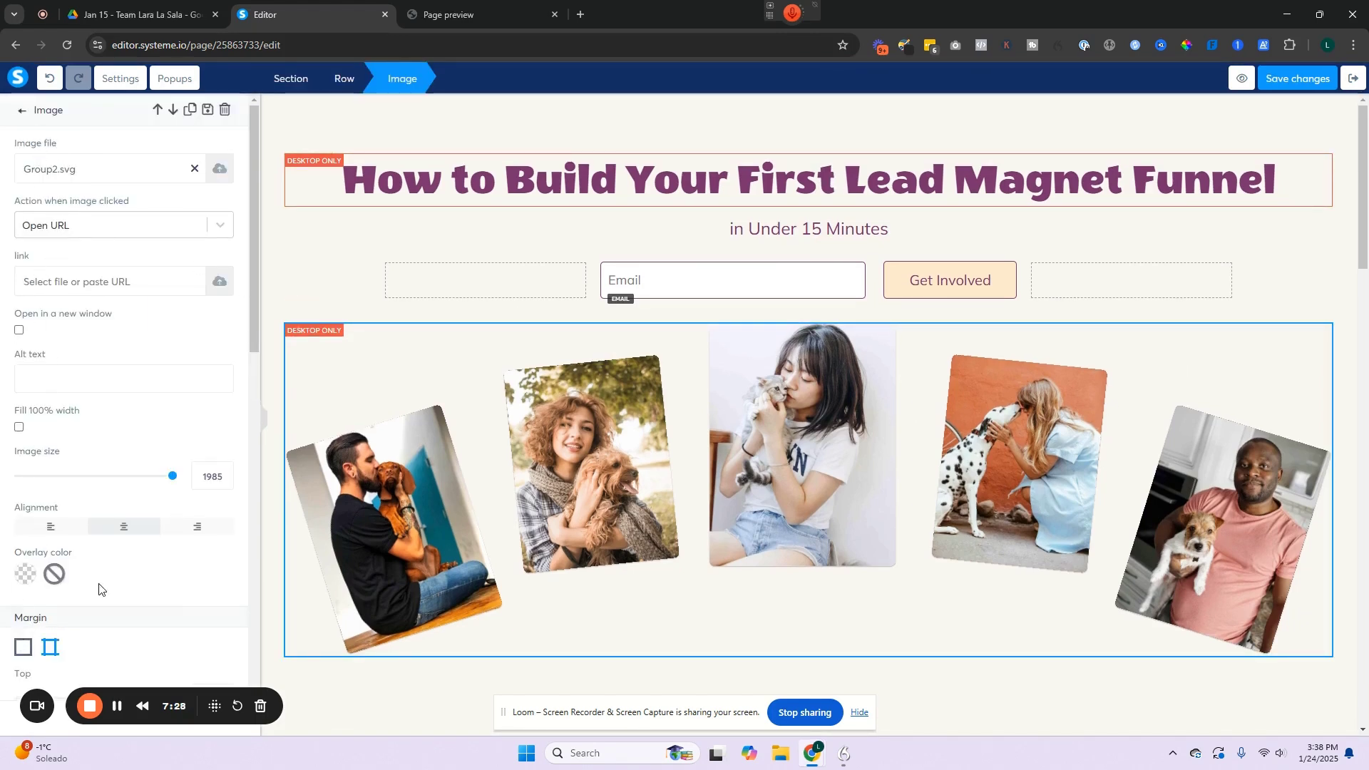
click(21, 110)
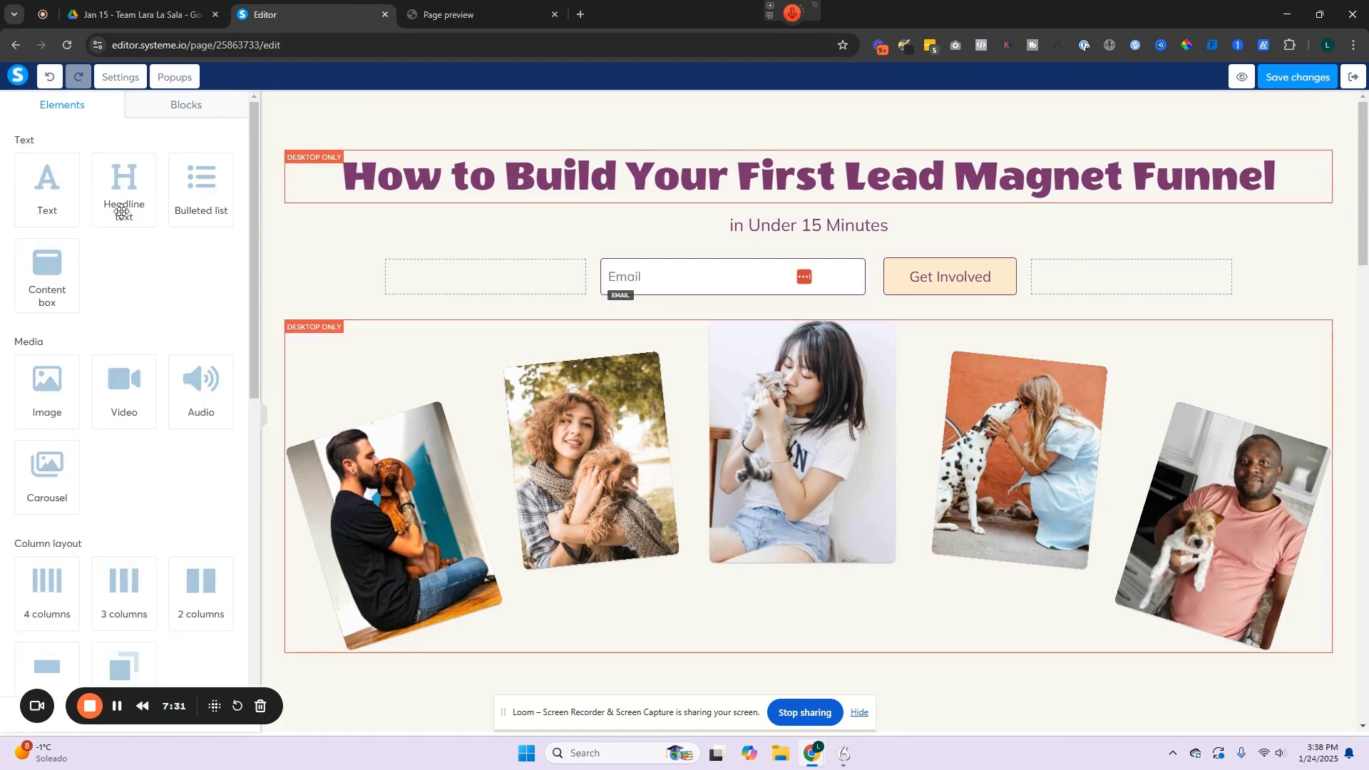
drag(47, 191, 780, 338)
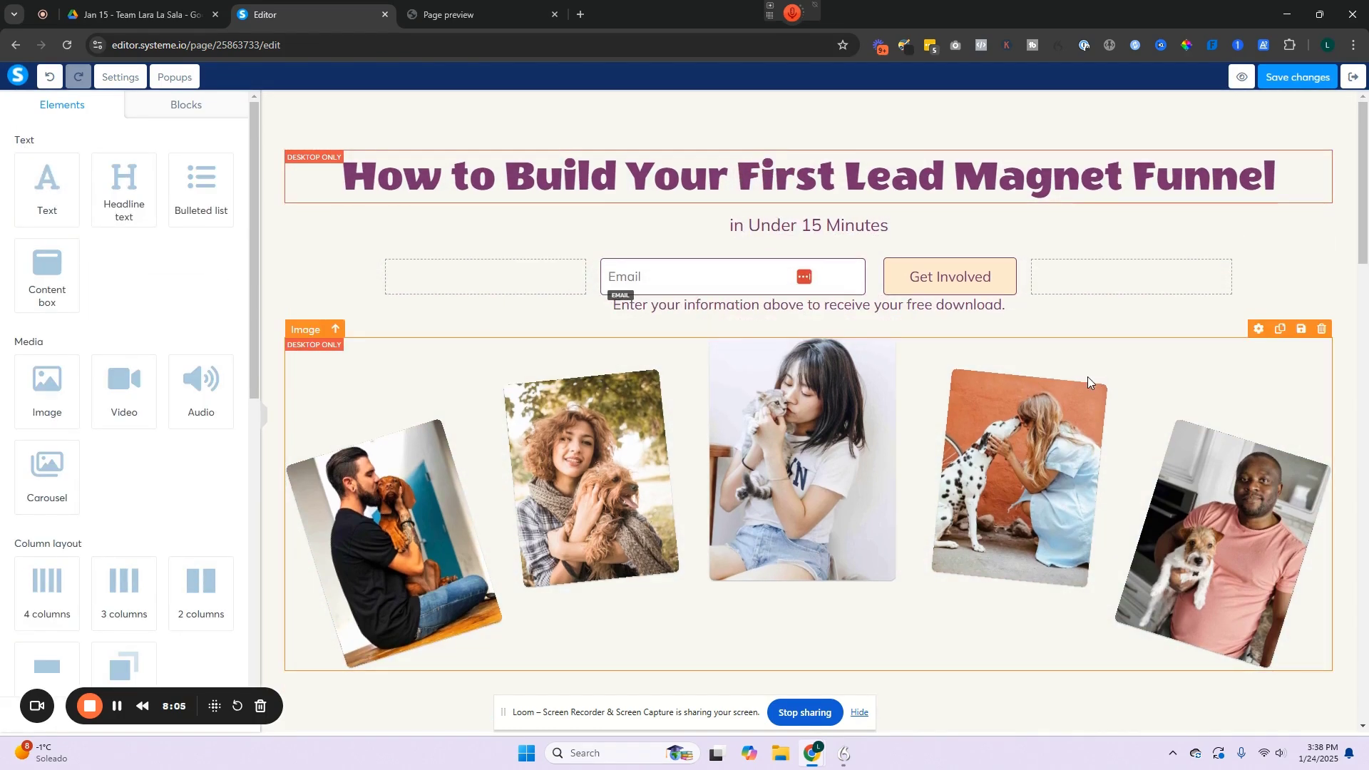
- Delete the pet photo collage below the form and the "Say hello to our furry friends" section
click(1319, 331)
click(754, 142)
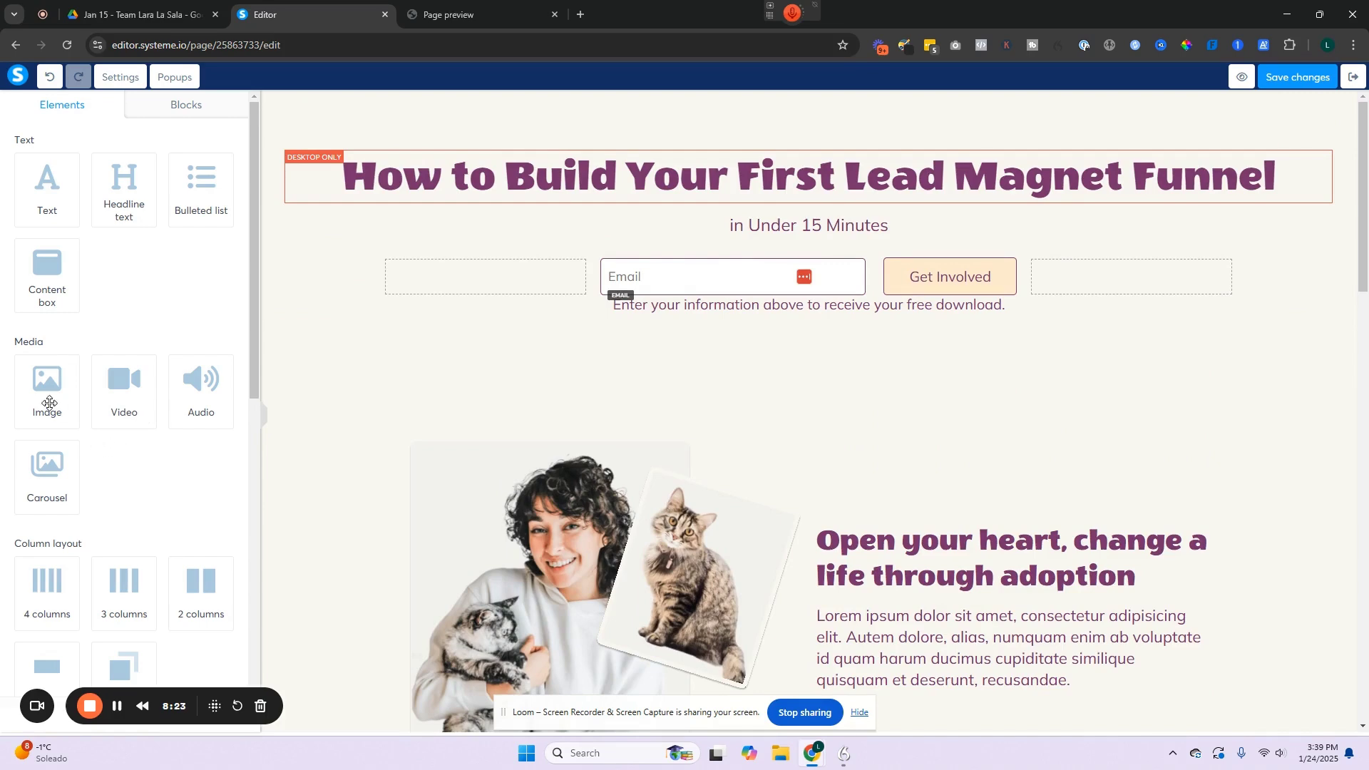
scroll(213, 391, down, 8)
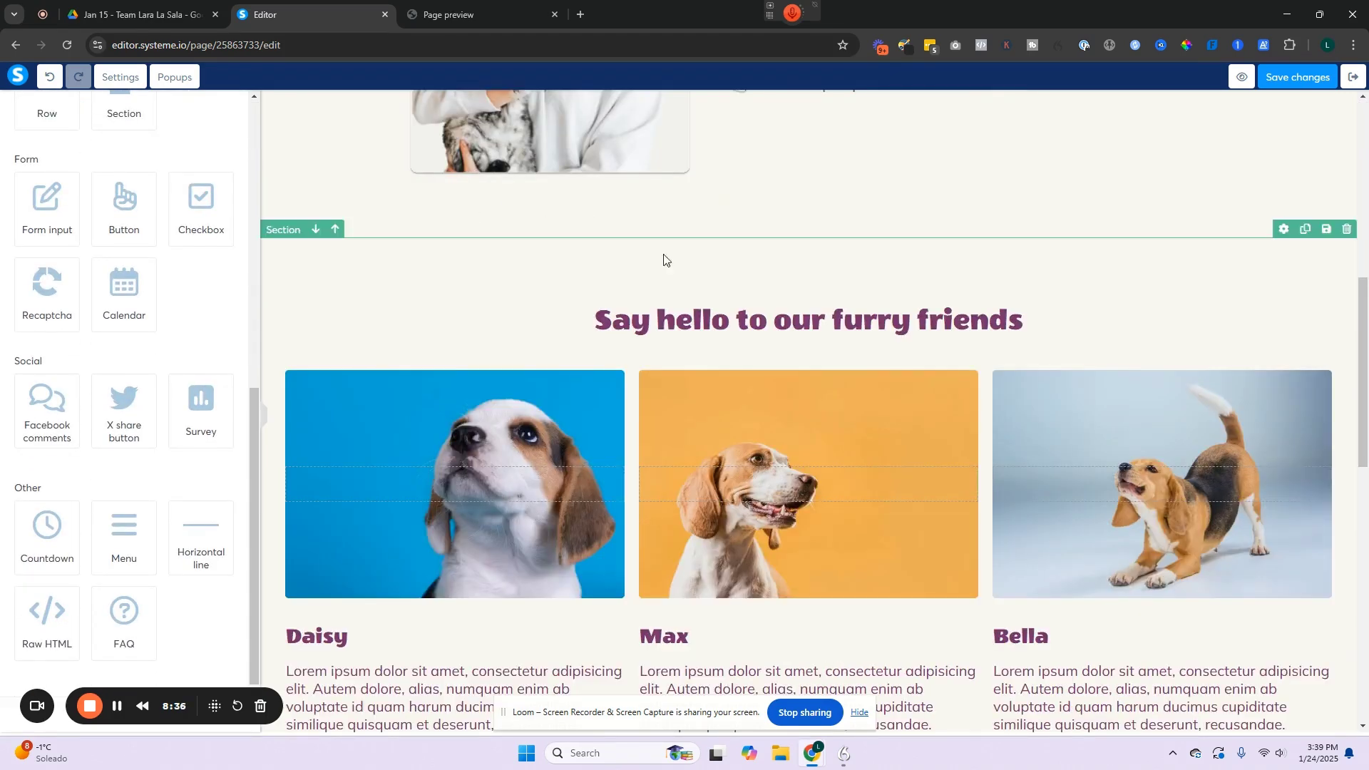
click(1346, 229)
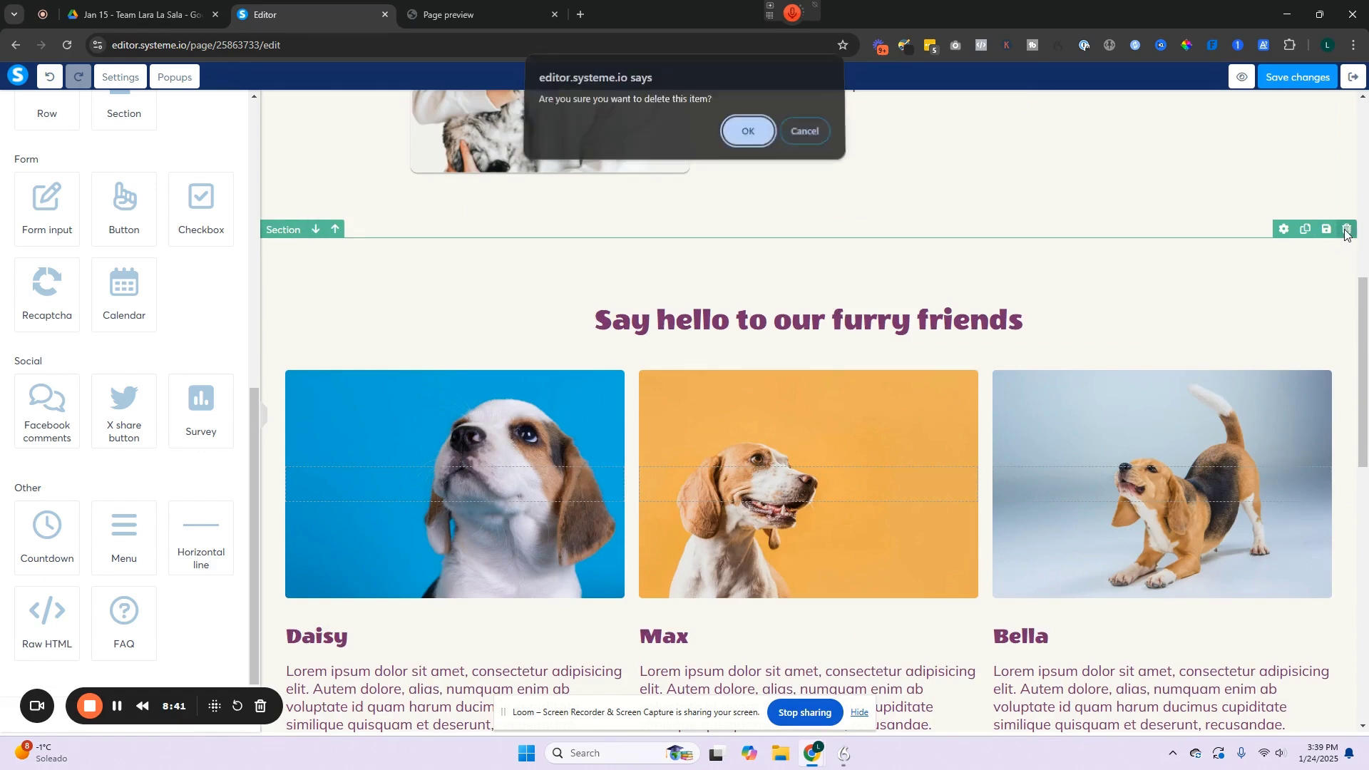
click(748, 135)
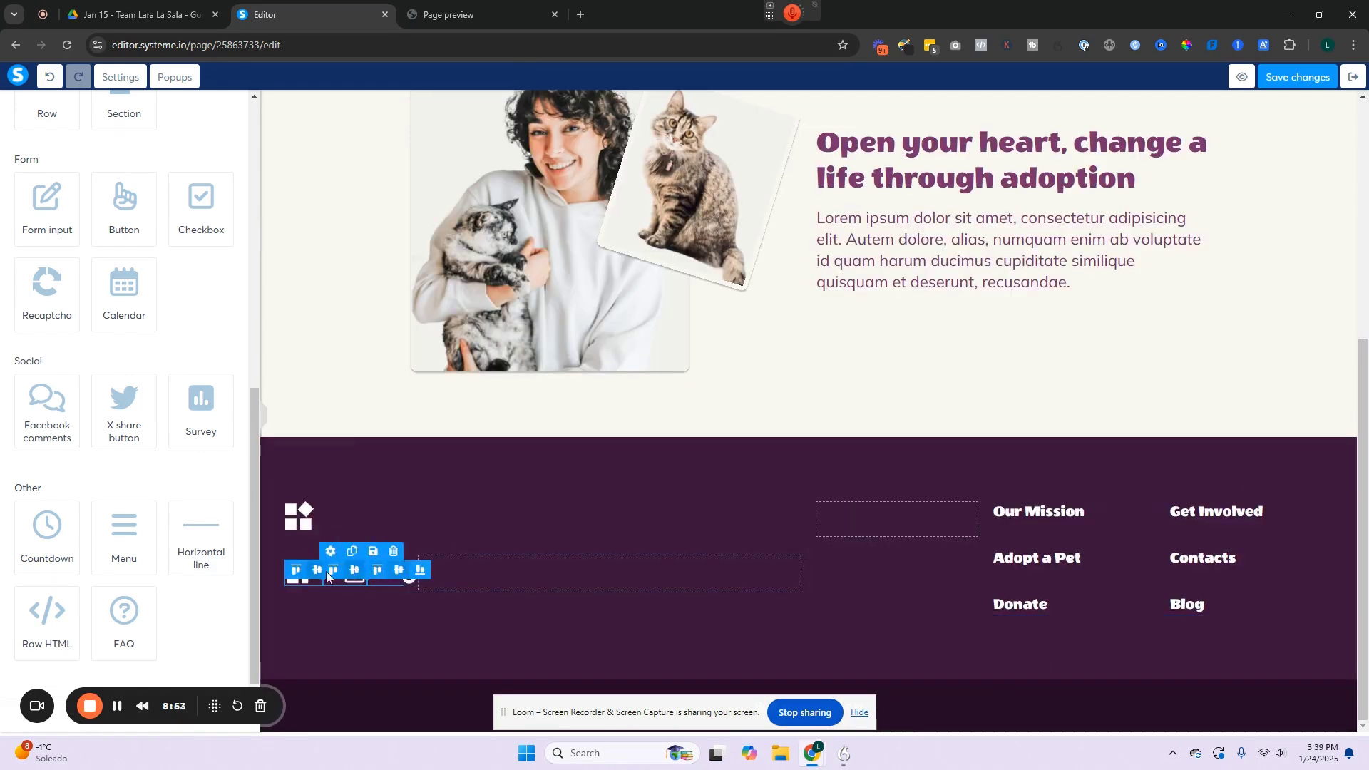
- Check the image and link settings of the Facebook and Instagram icons in the footer
click(294, 579)
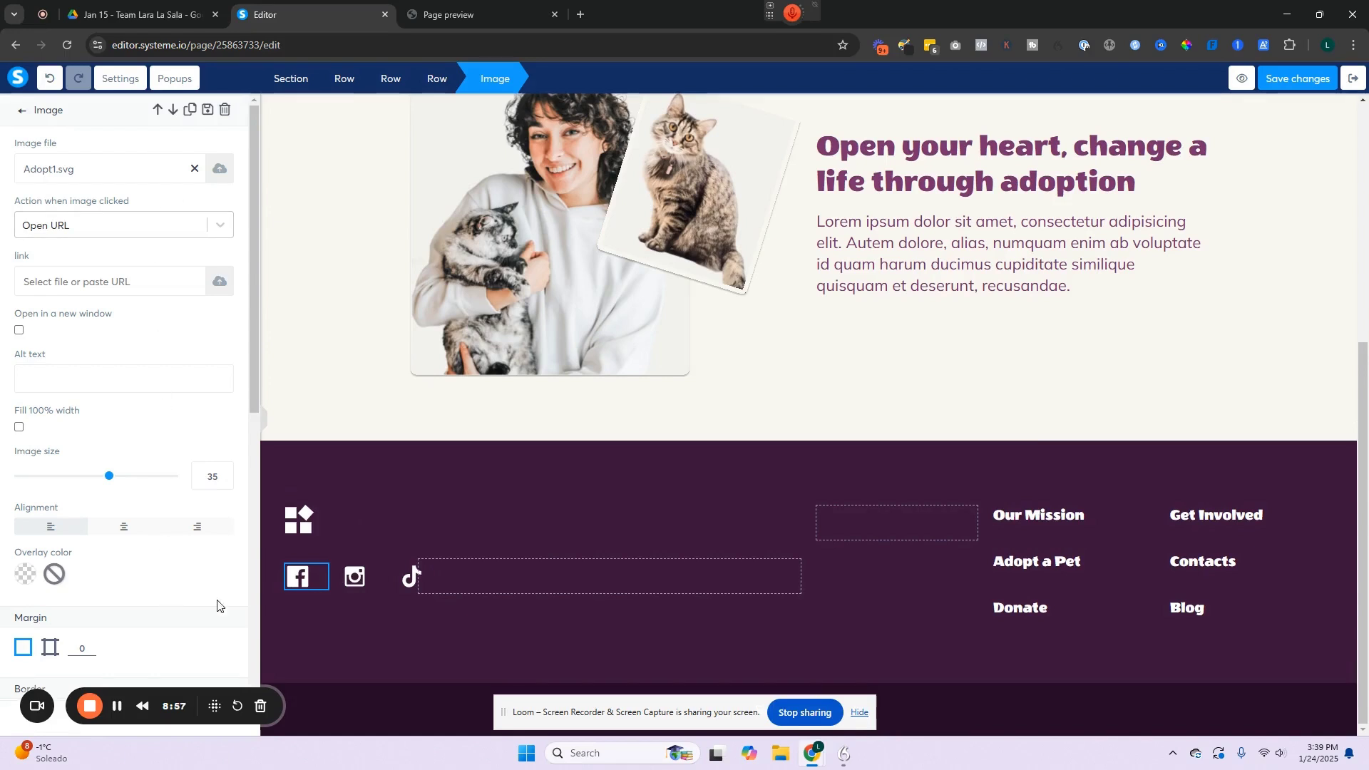
click(351, 586)
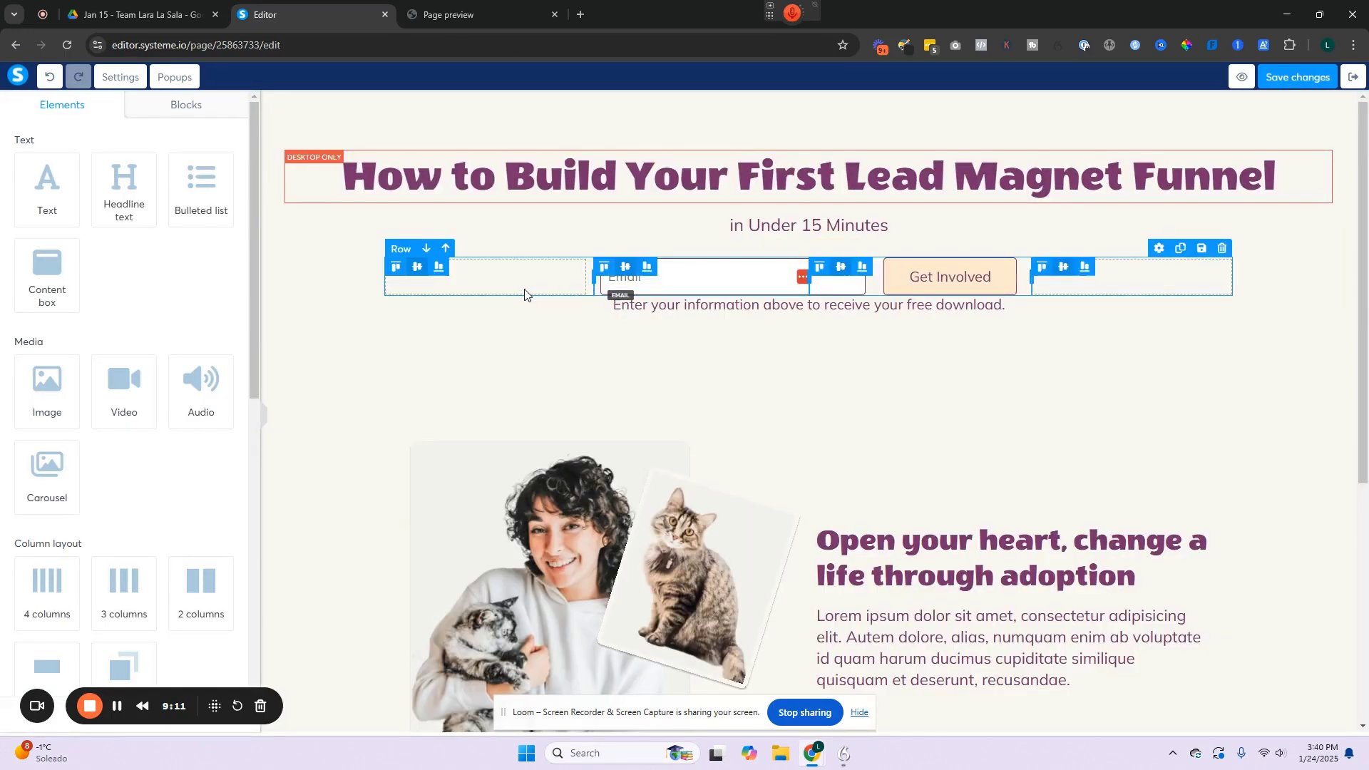
- Add a form input in the empty column before the email field, set its type to First name, and make it optional
scroll(71, 368, down, 4)
drag(43, 499, 448, 282)
click(448, 285)
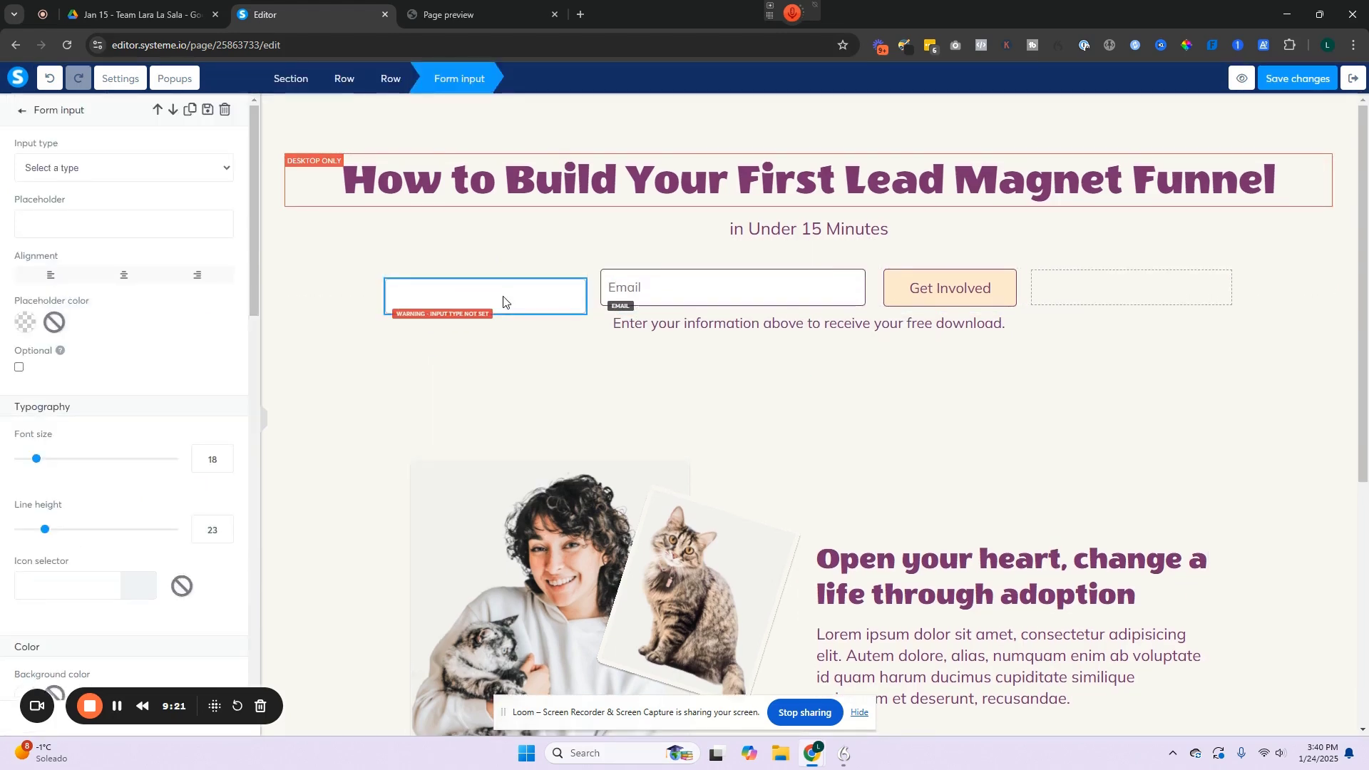
click(84, 169)
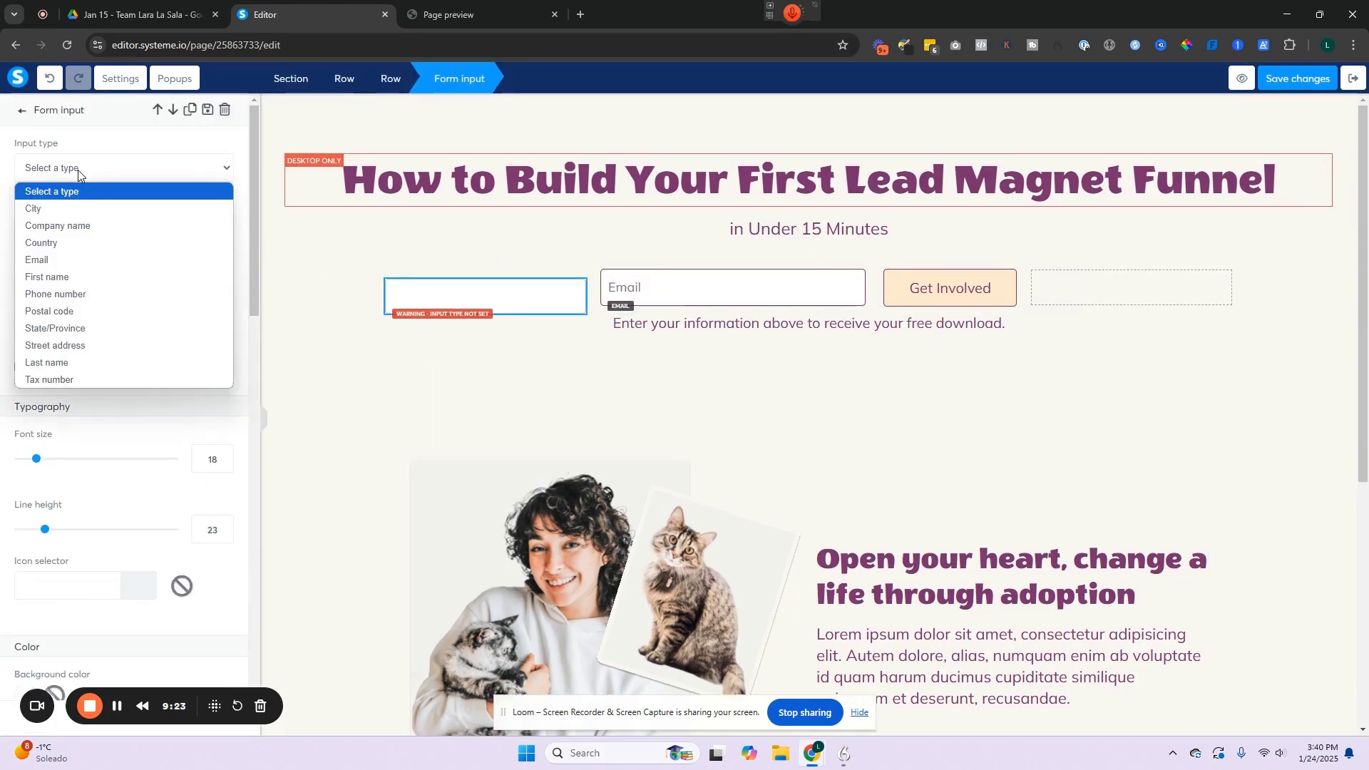
click(80, 278)
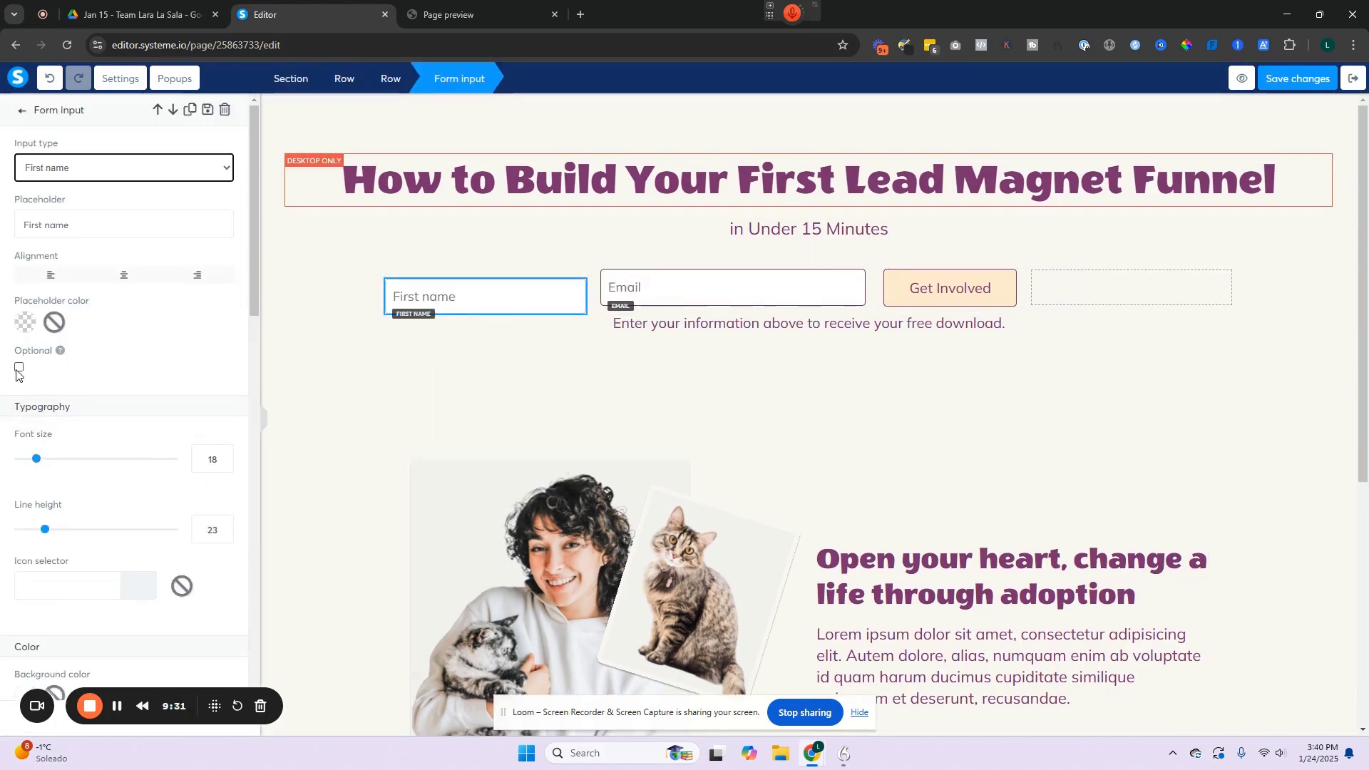
click(20, 368)
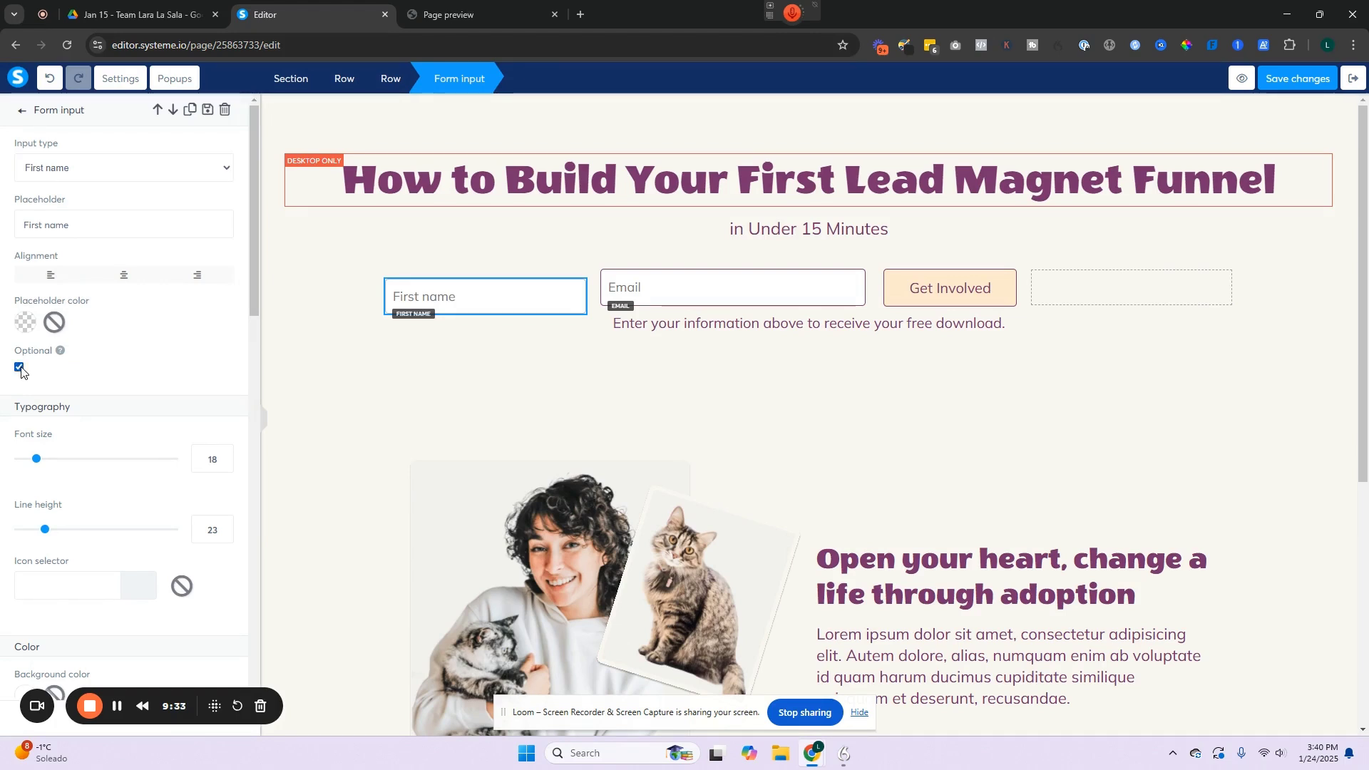
- Reduce the spacing above the First name field so it lines up with the email field
scroll(21, 371, down, 4)
drag(41, 557, 21, 562)
scroll(131, 428, down, 9)
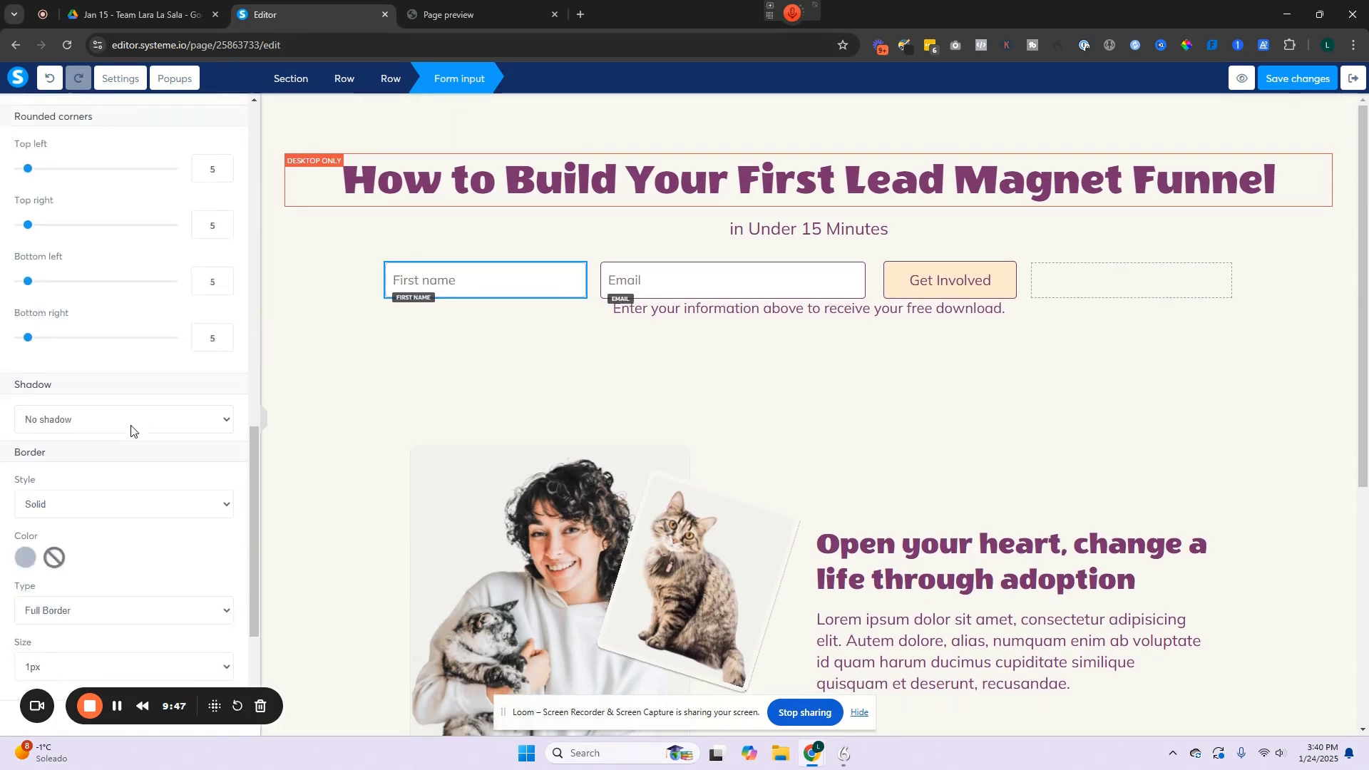
scroll(130, 427, down, 2)
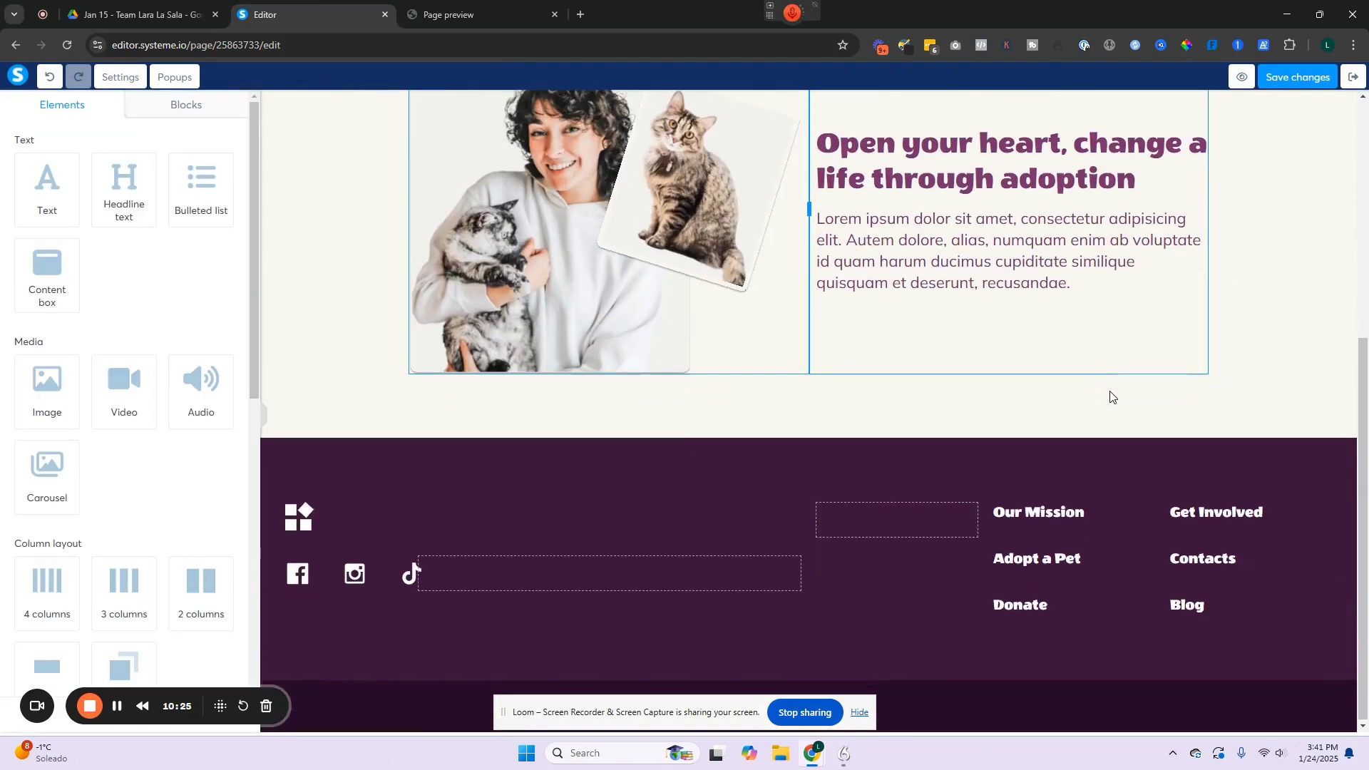
- Set the Get Involved button's action to Submit form and its redirect after contact registration to the next step
scroll(1110, 393, up, 5)
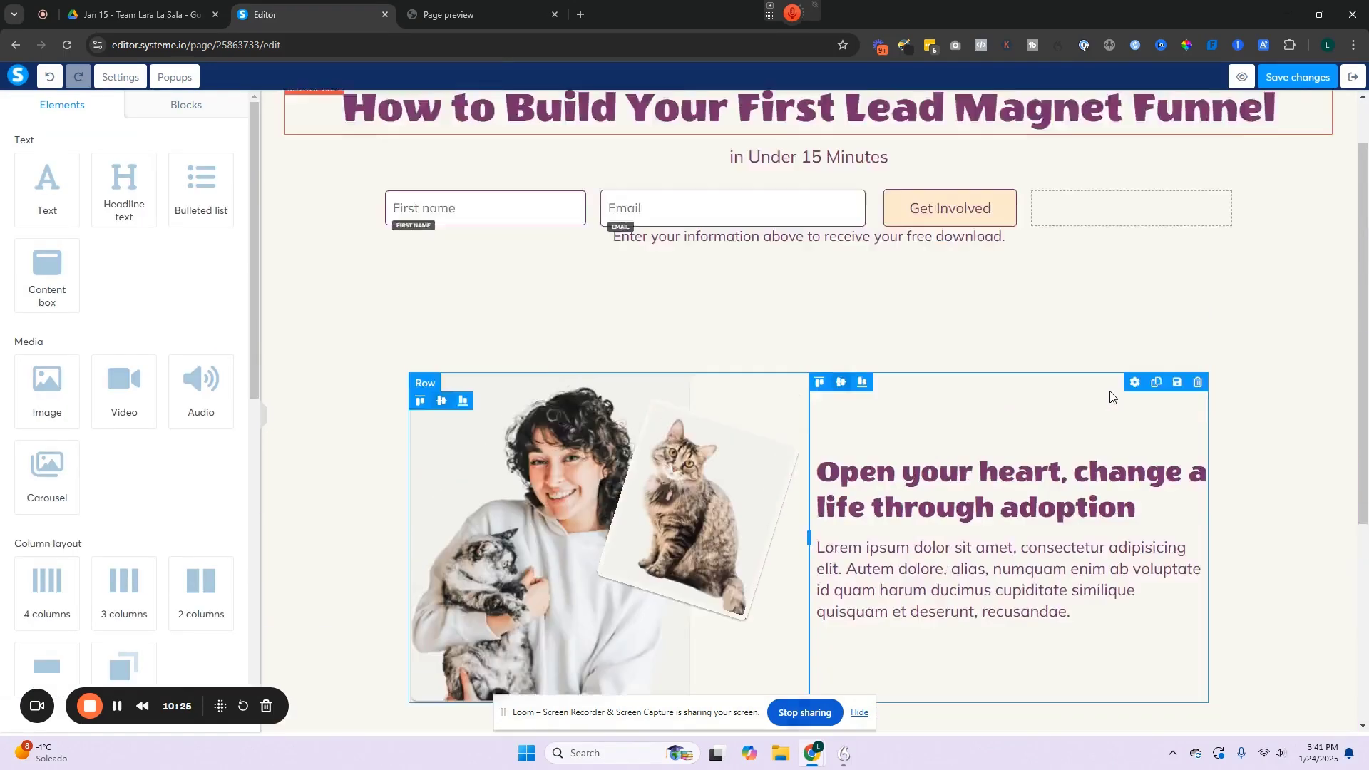
scroll(1110, 394, up, 1)
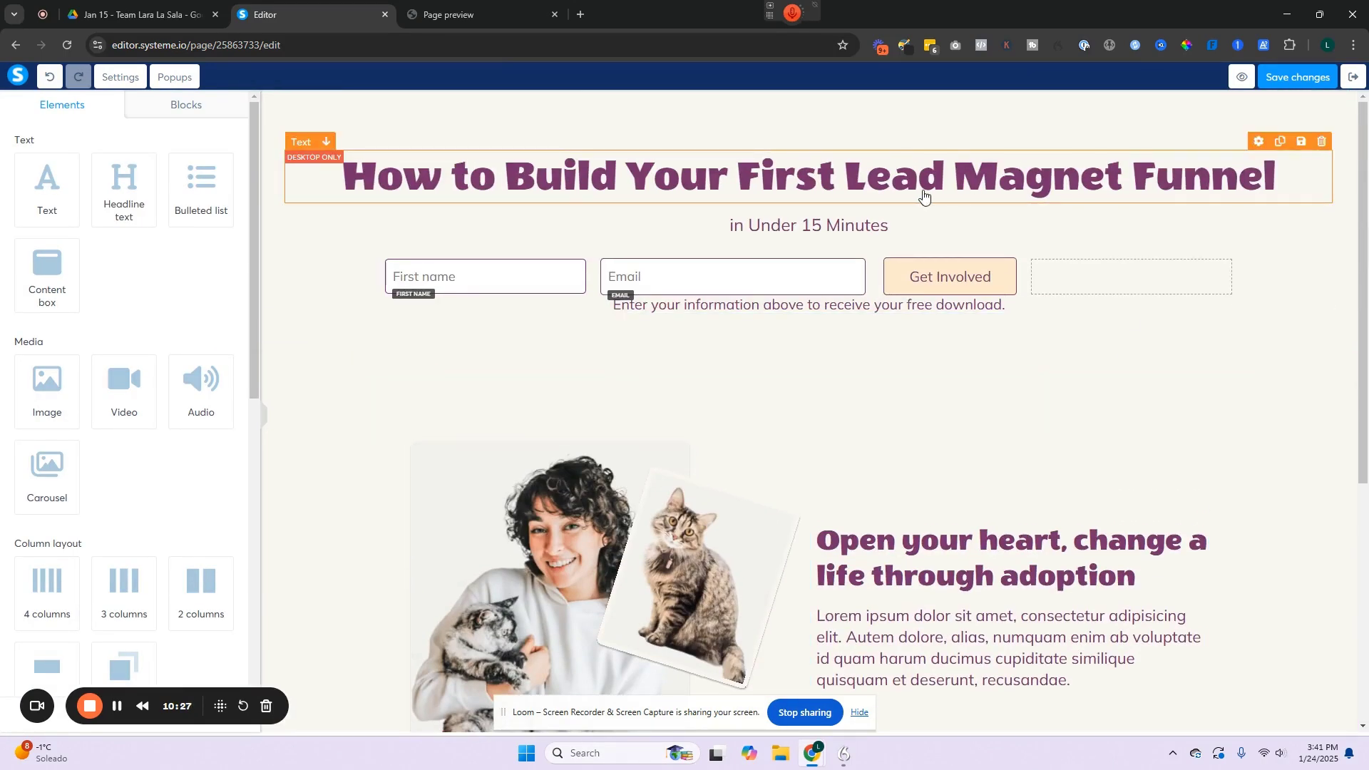
click(970, 280)
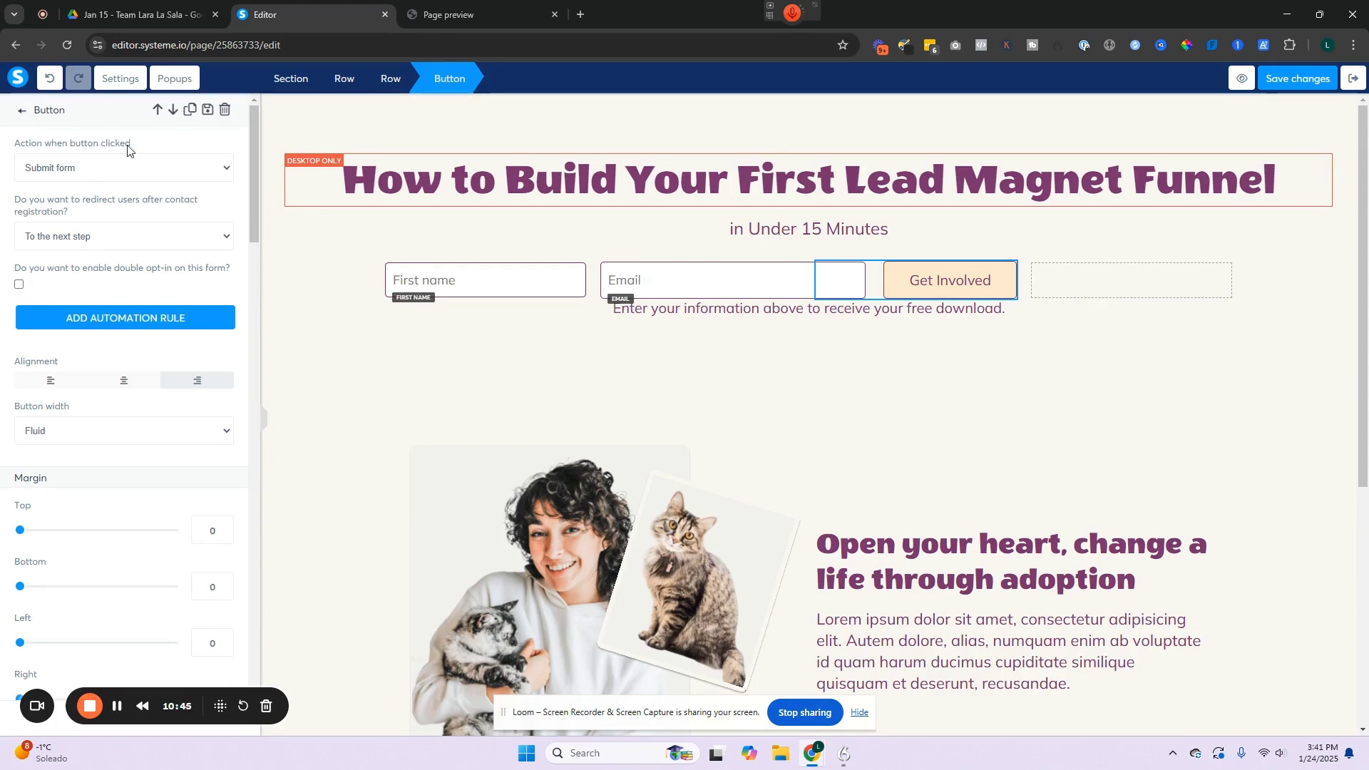
click(107, 168)
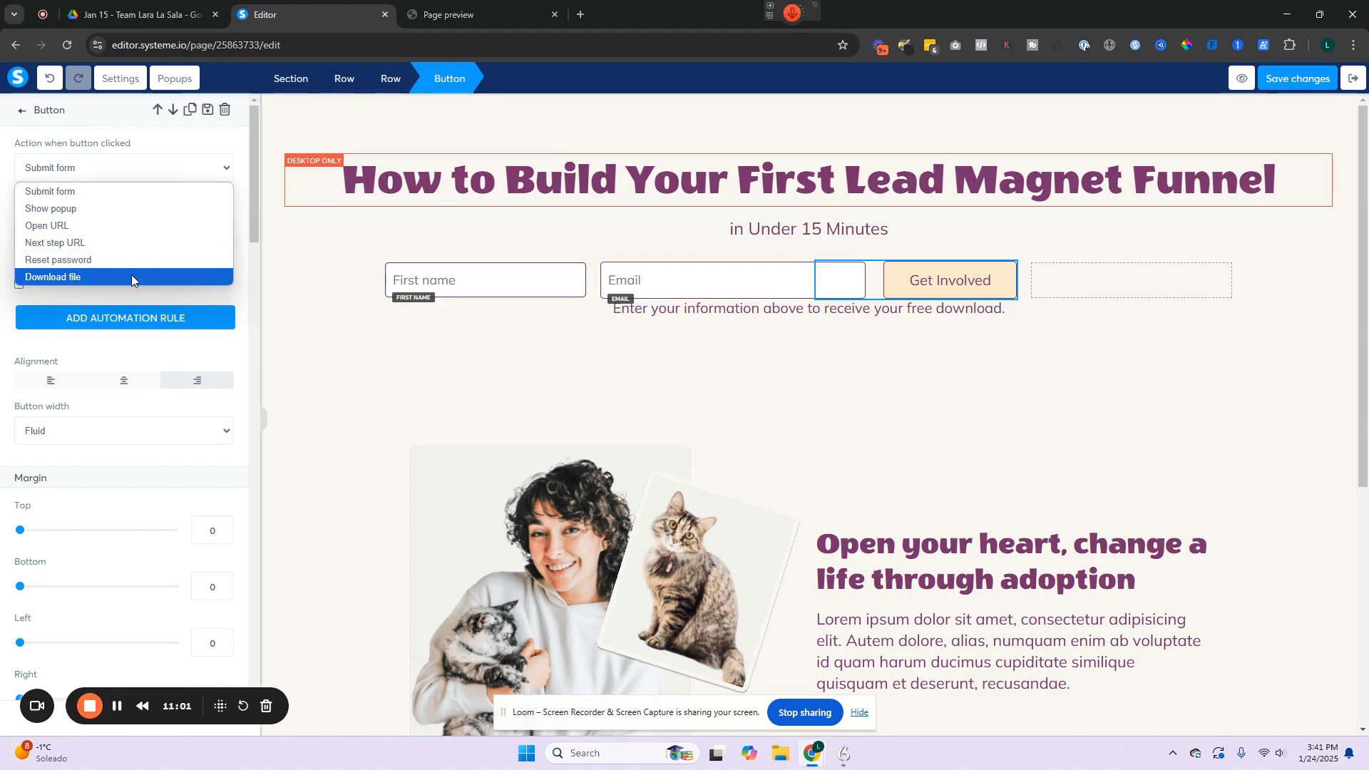
click(106, 191)
click(71, 236)
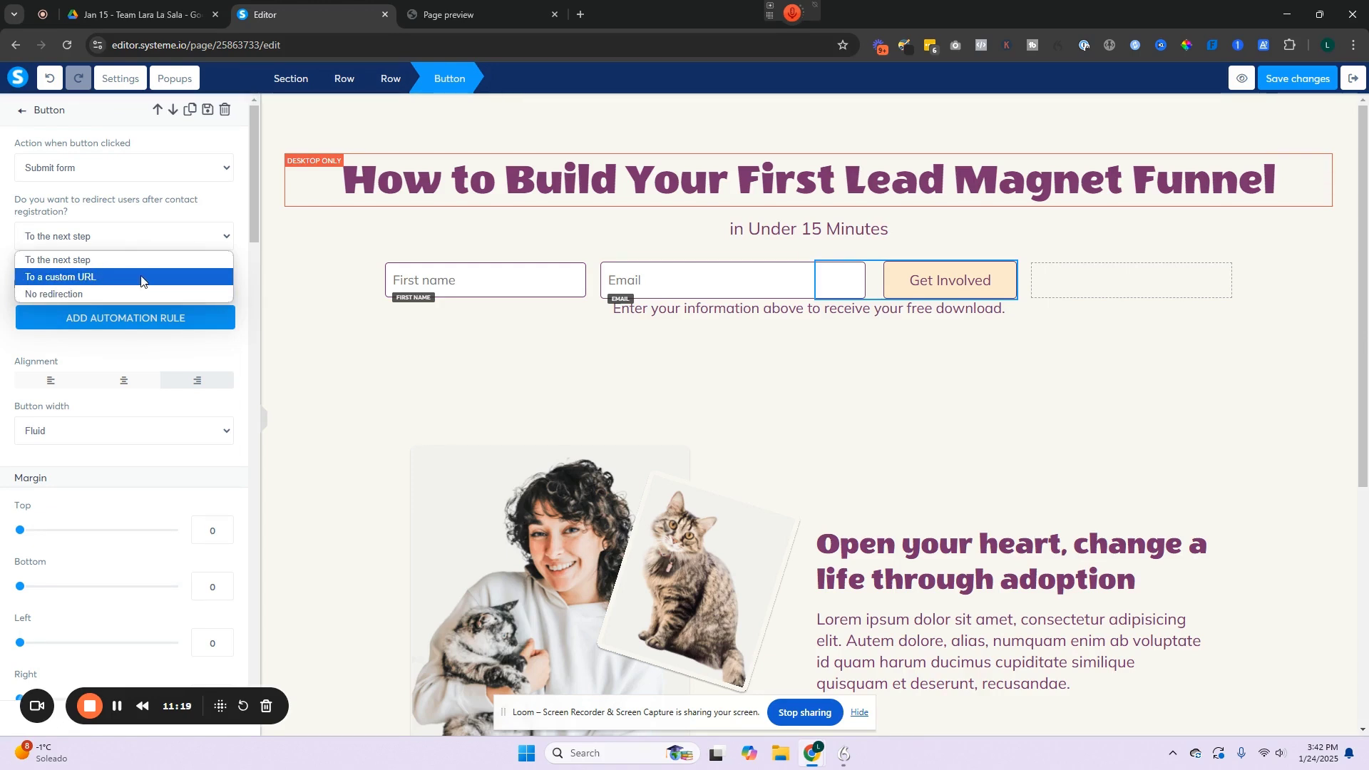
click(95, 261)
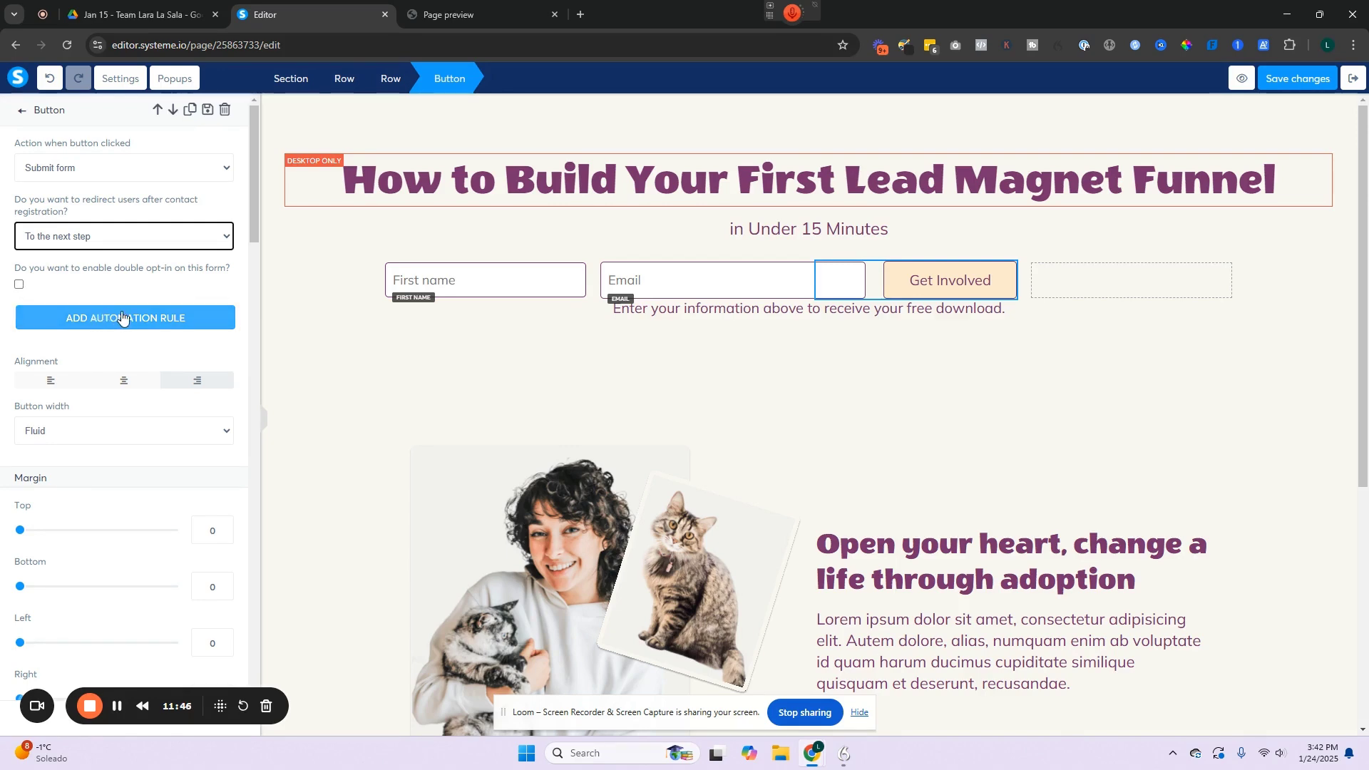
- Add an automation rule to the Get Involved button that adds the tag "Client Onboarding Meeting Template: Lead", and save the rule
click(150, 318)
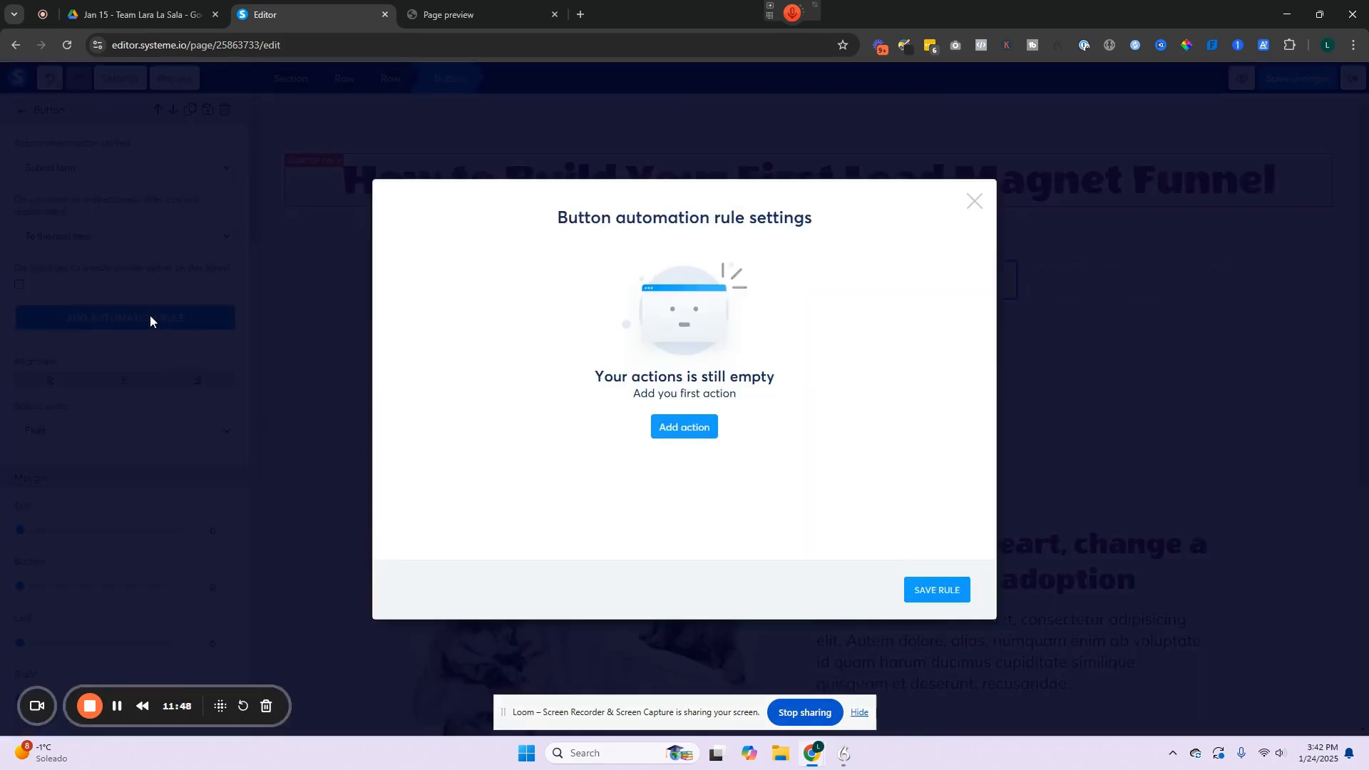
click(702, 427)
click(520, 171)
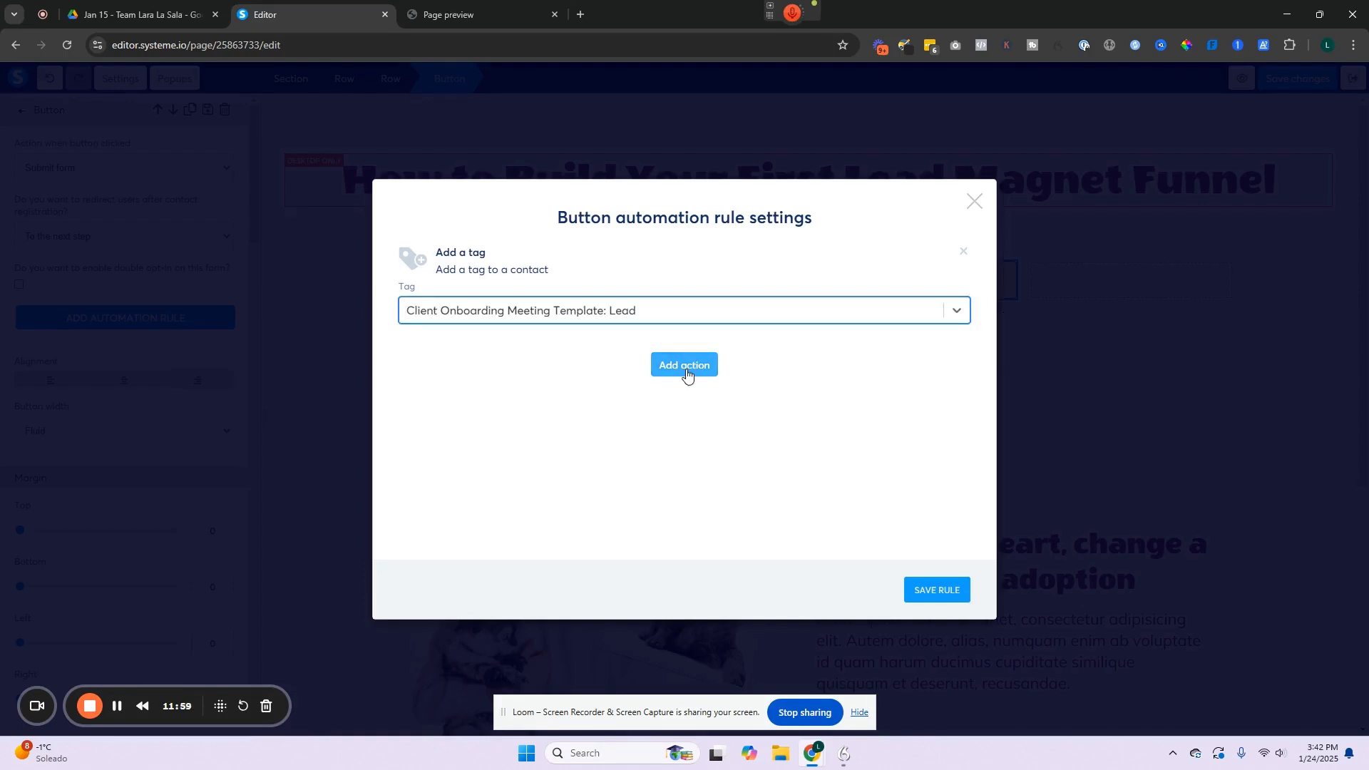
click(687, 372)
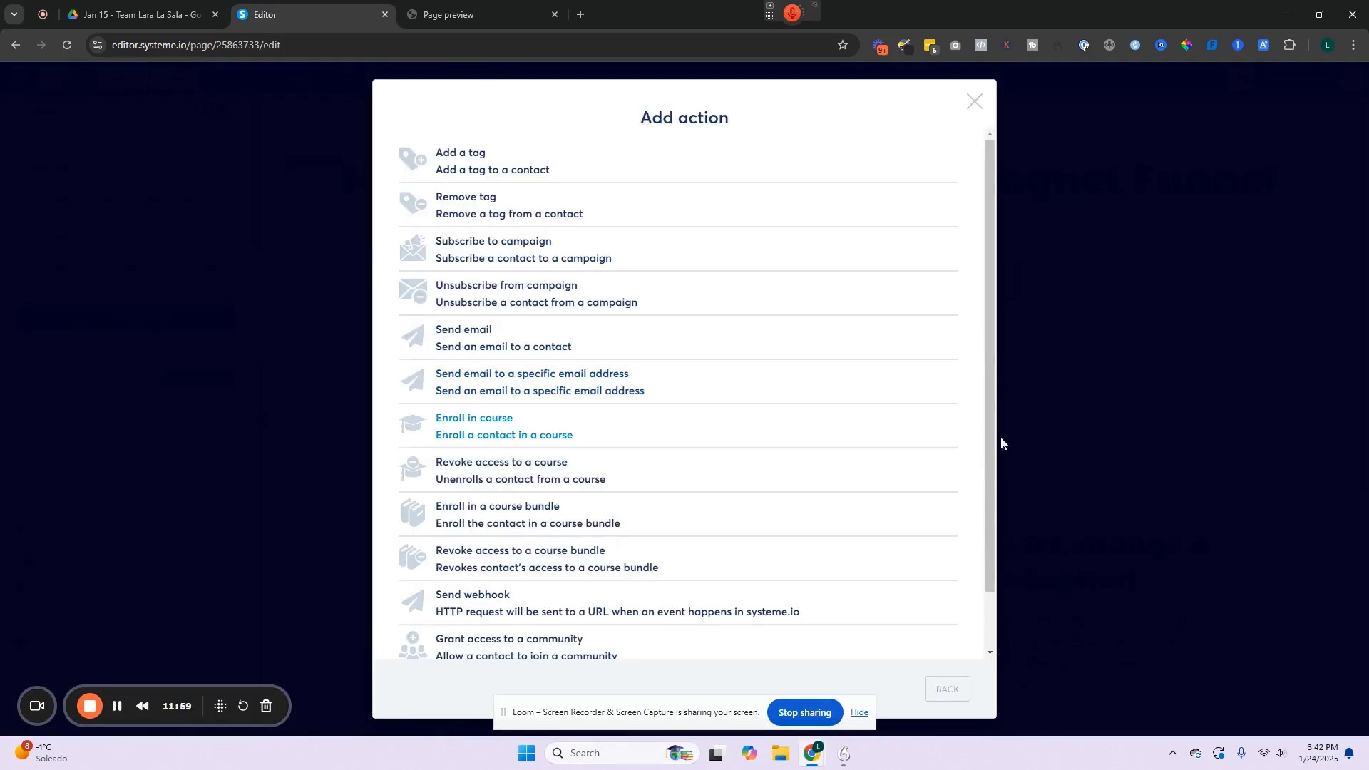
click(1004, 592)
click(936, 590)
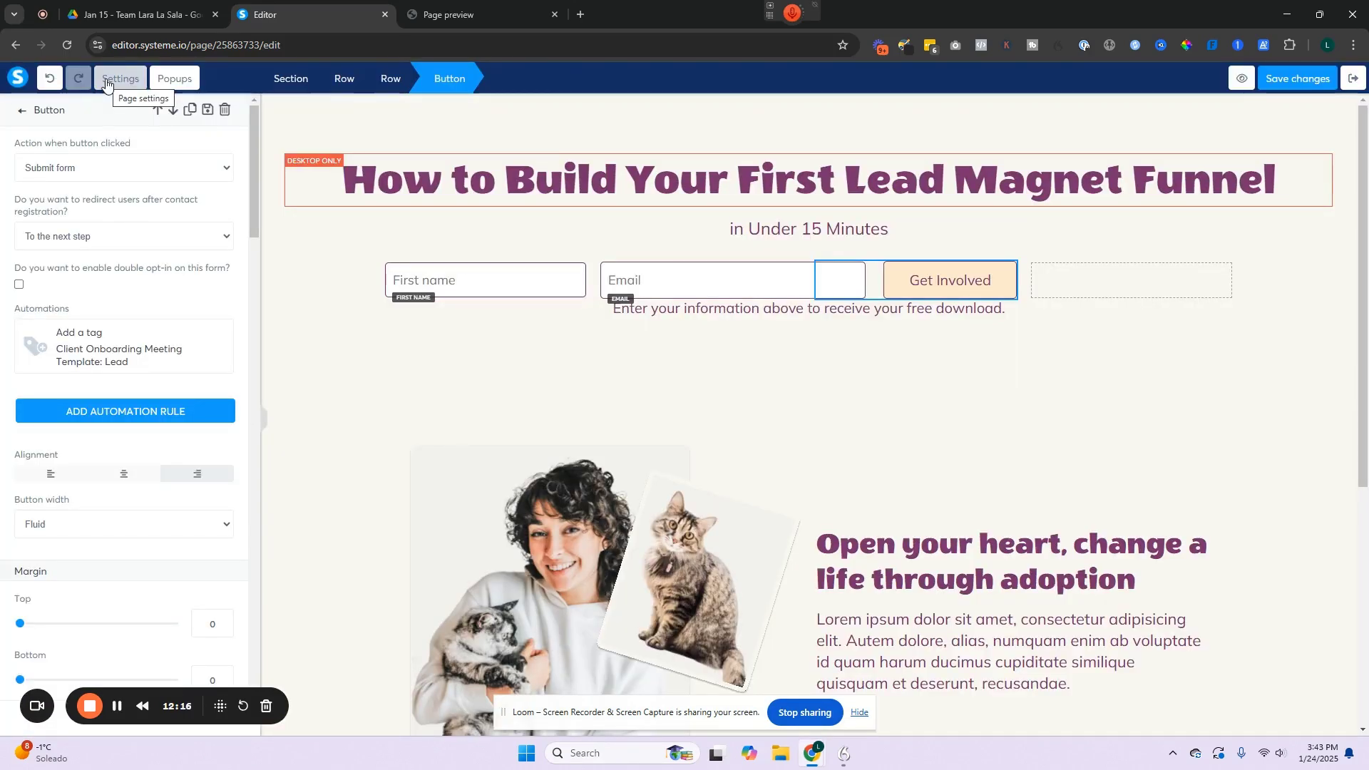
- Configure the page settings with the title "How to Build Your First Lead Magnet Funnel", search-engine hiding off and the affiliate badge displayed
click(106, 78)
scroll(128, 354, down, 5)
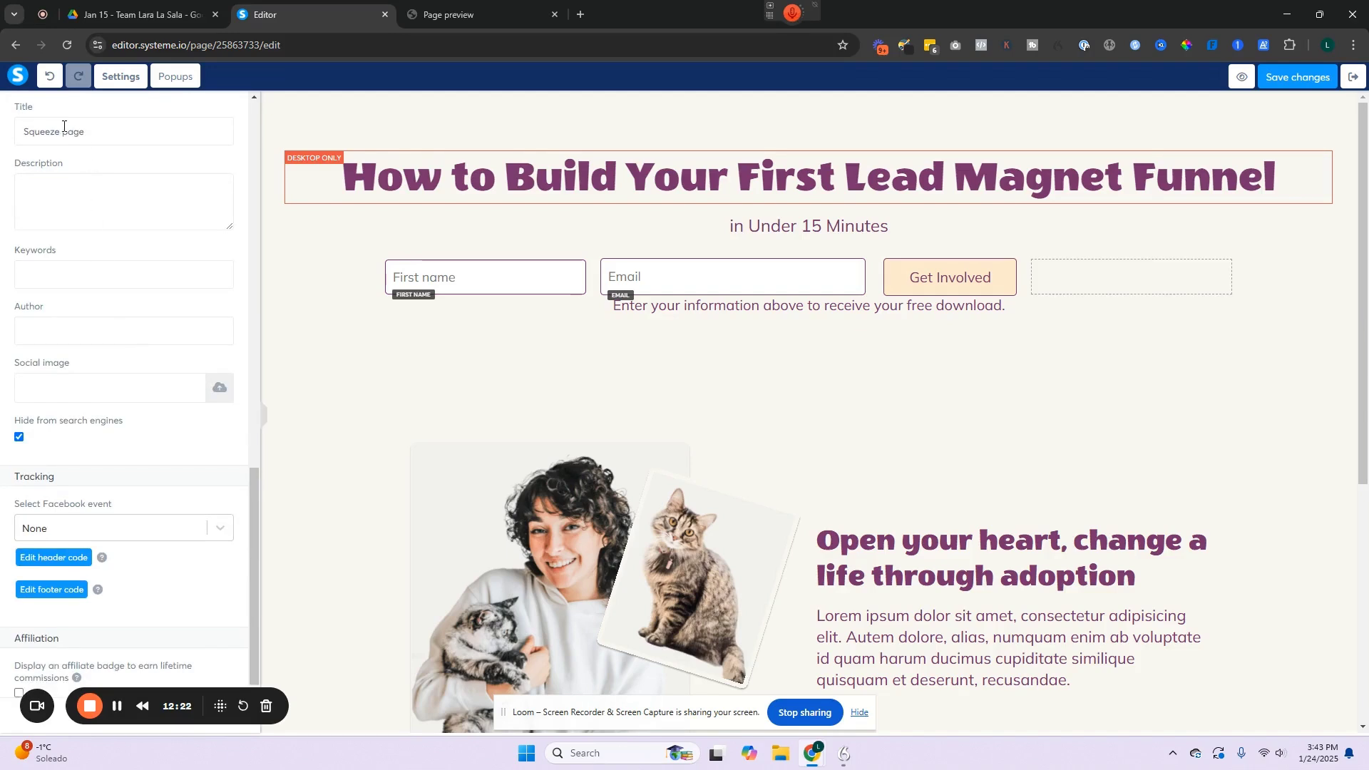
drag(24, 134, 105, 135)
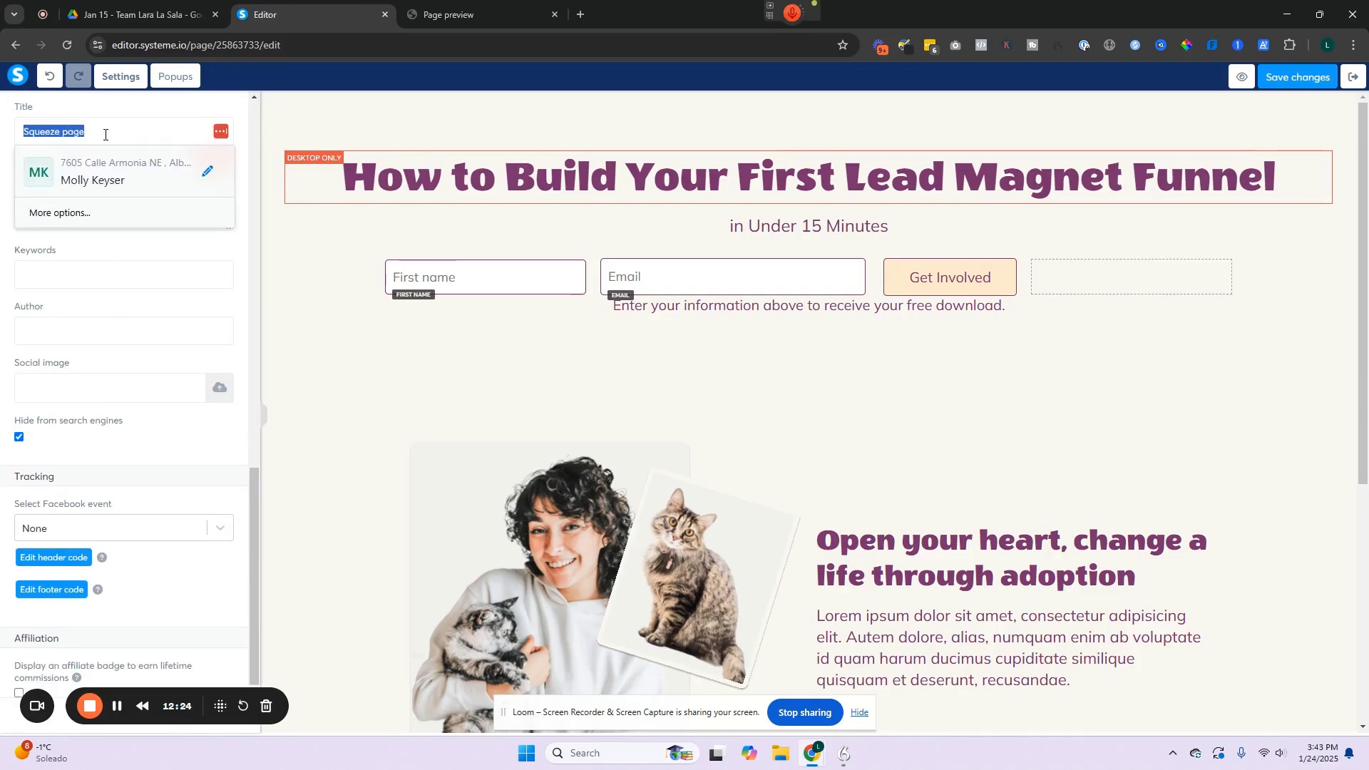
key(ctrl+v)
click(118, 180)
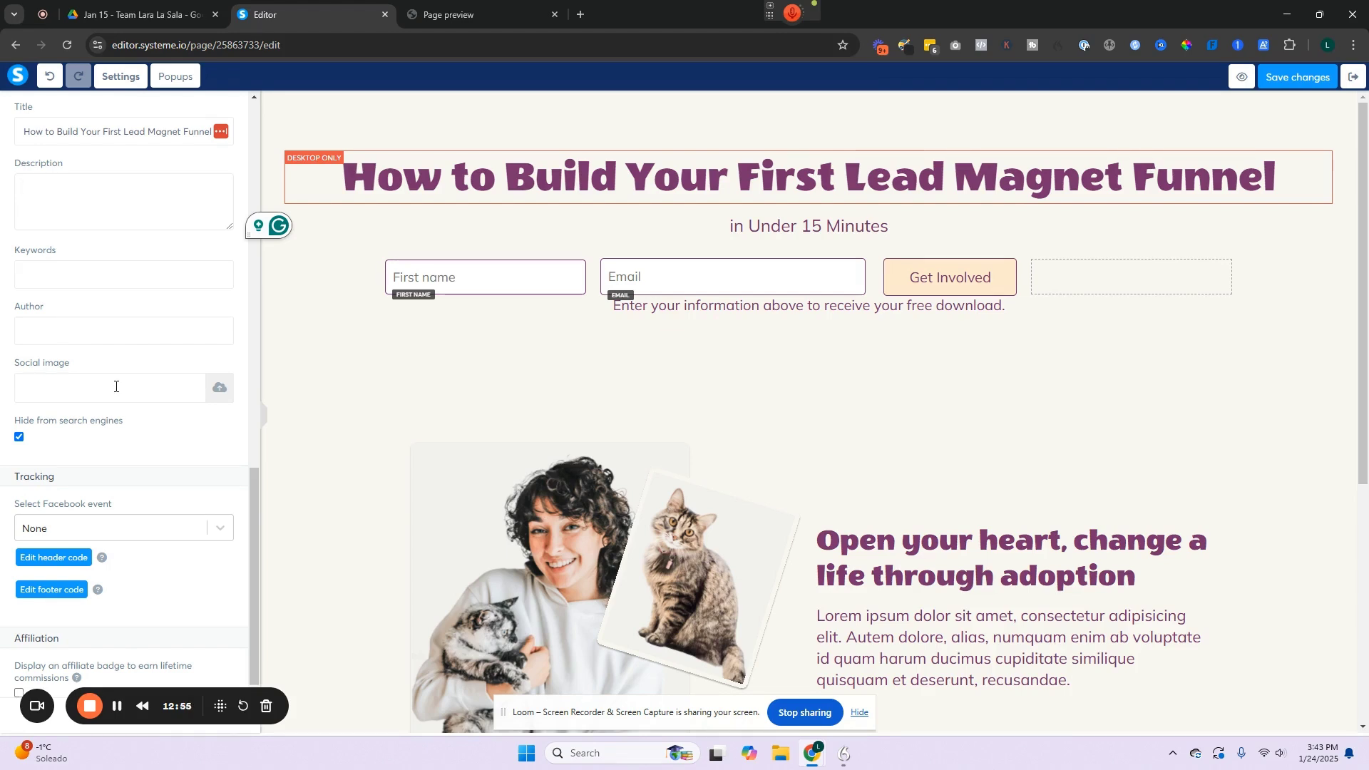
click(19, 438)
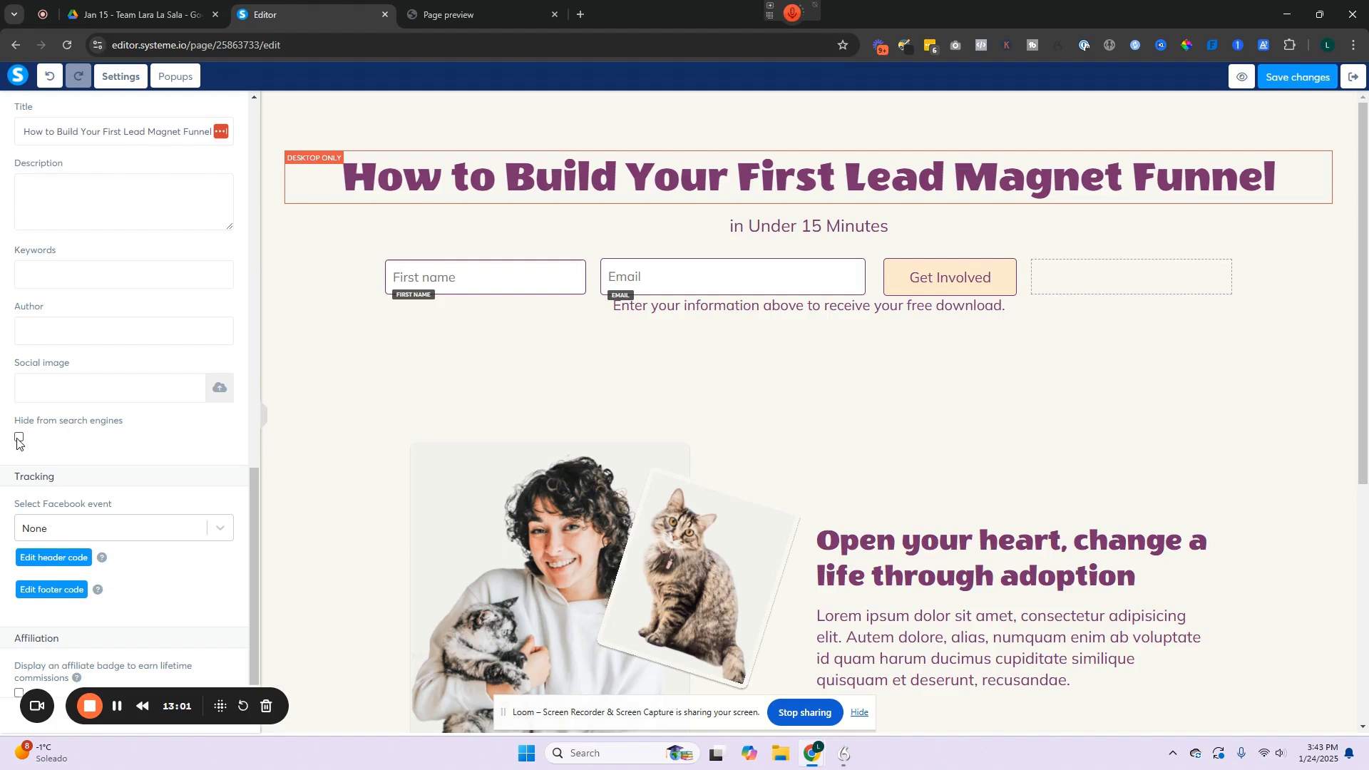
click(19, 692)
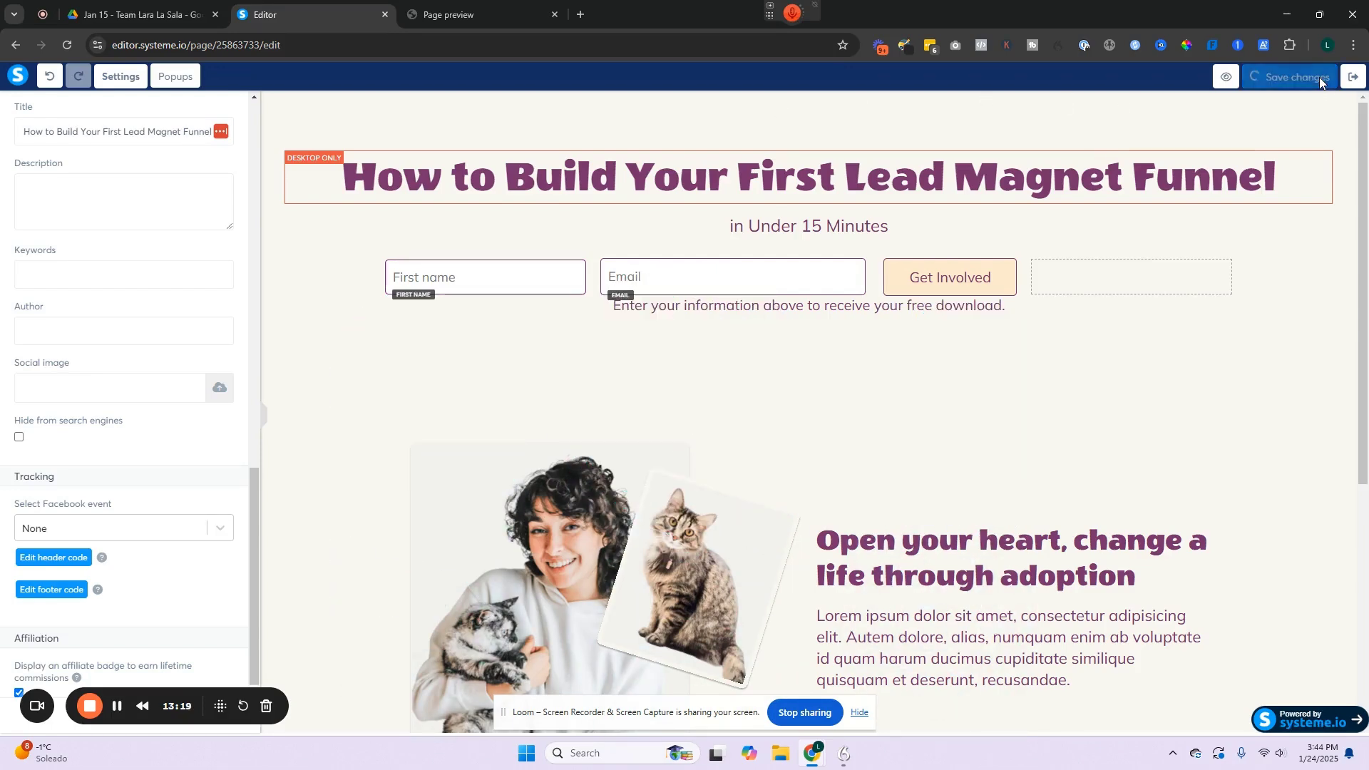
- Preview the opt-in page and look over its full layout
click(1242, 76)
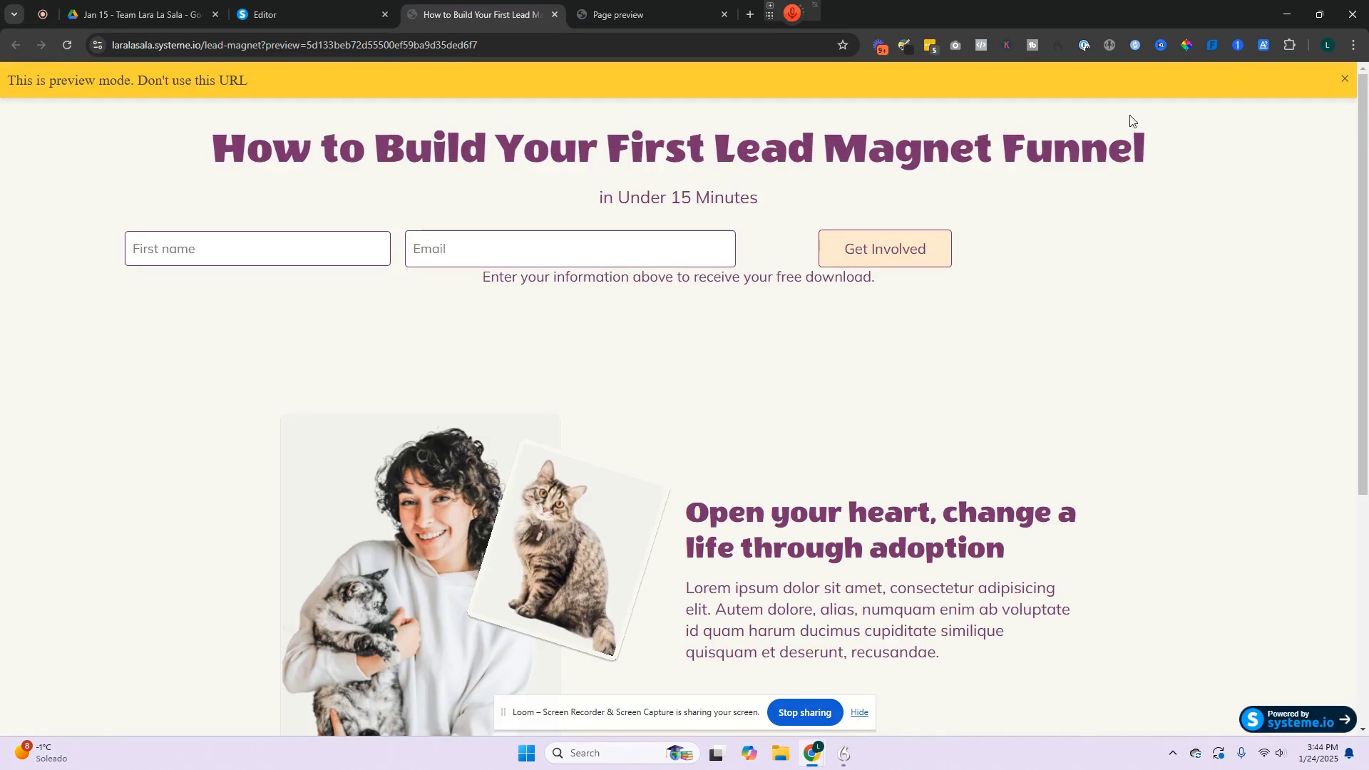
scroll(1117, 314, down, 5)
scroll(1116, 317, up, 2)
scroll(1117, 317, up, 2)
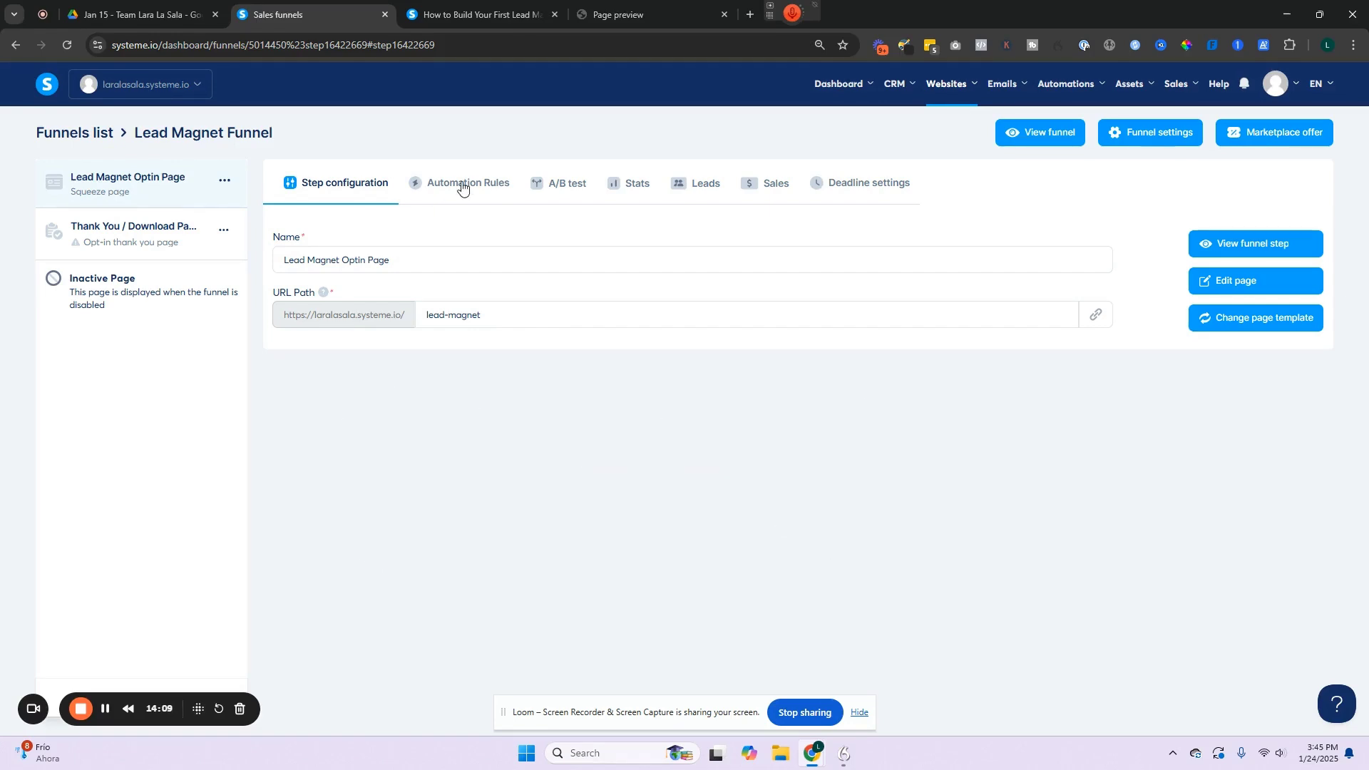
- Add a Send email action with "[Your Purchase] Team Onboarding Packeet" to the opt-in page's form-subscribed automation rule, and save the rule
click(462, 187)
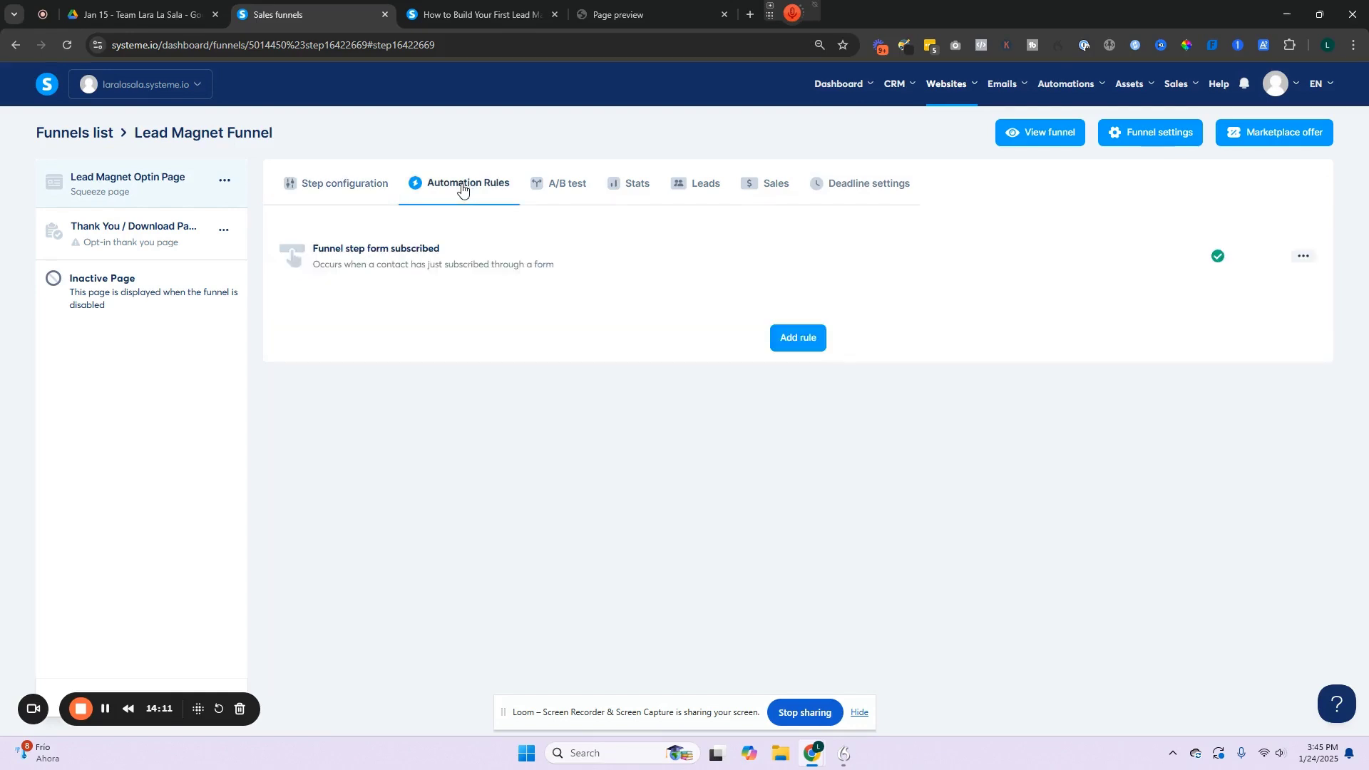
click(559, 267)
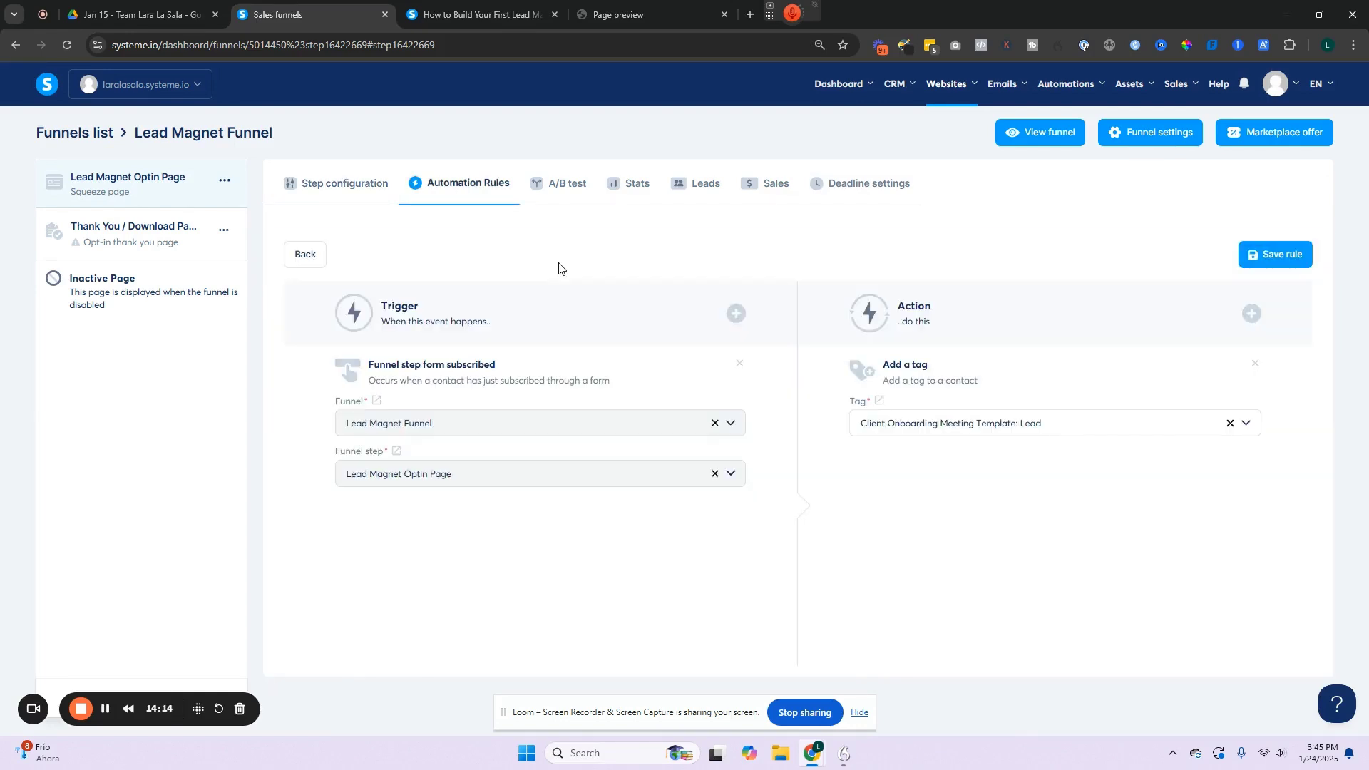
click(1253, 313)
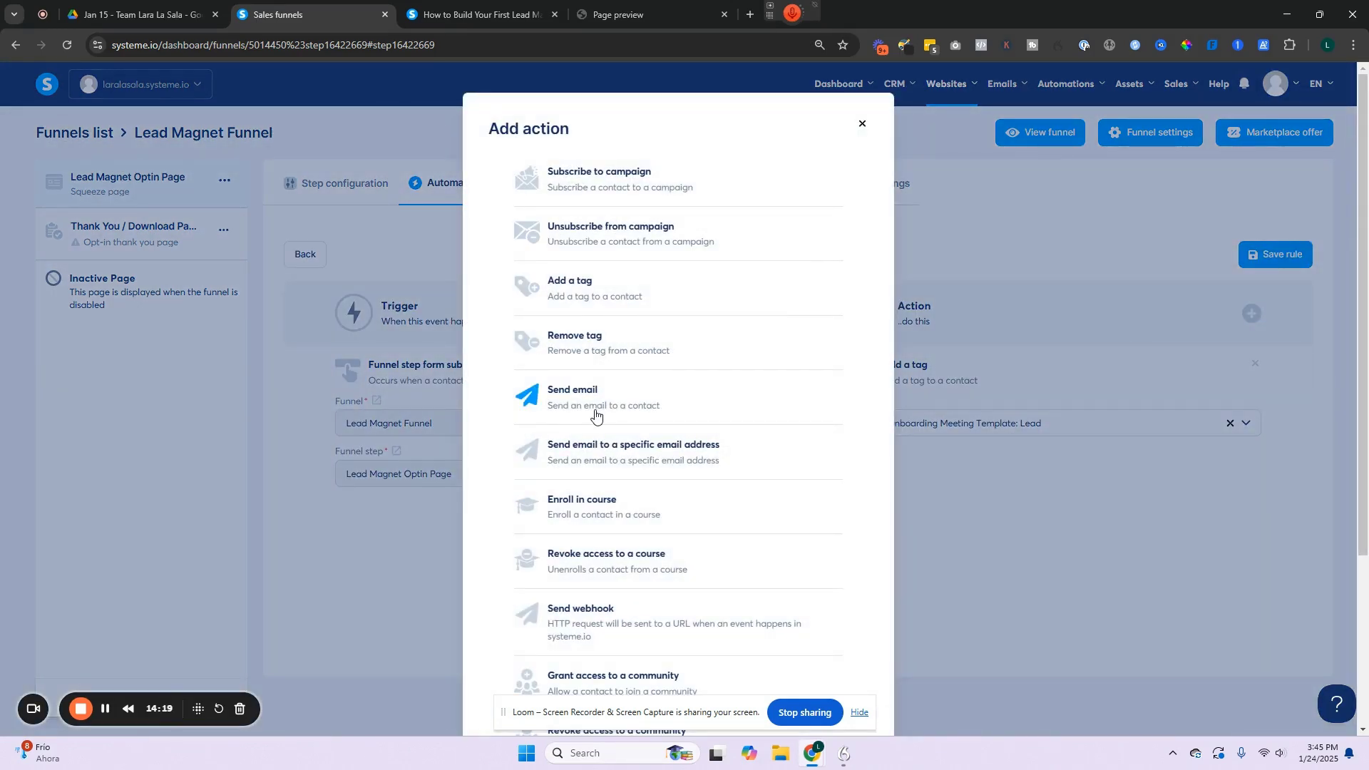
click(595, 413)
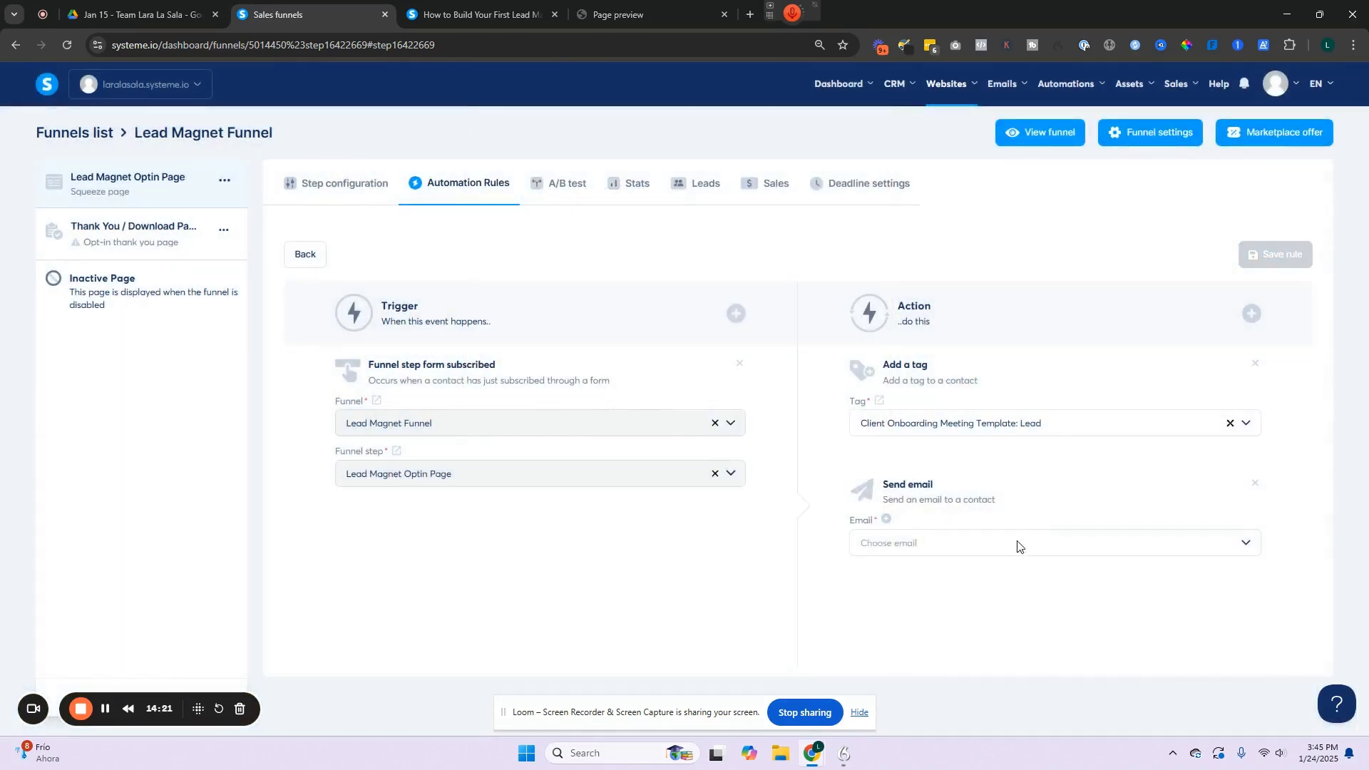
click(1016, 545)
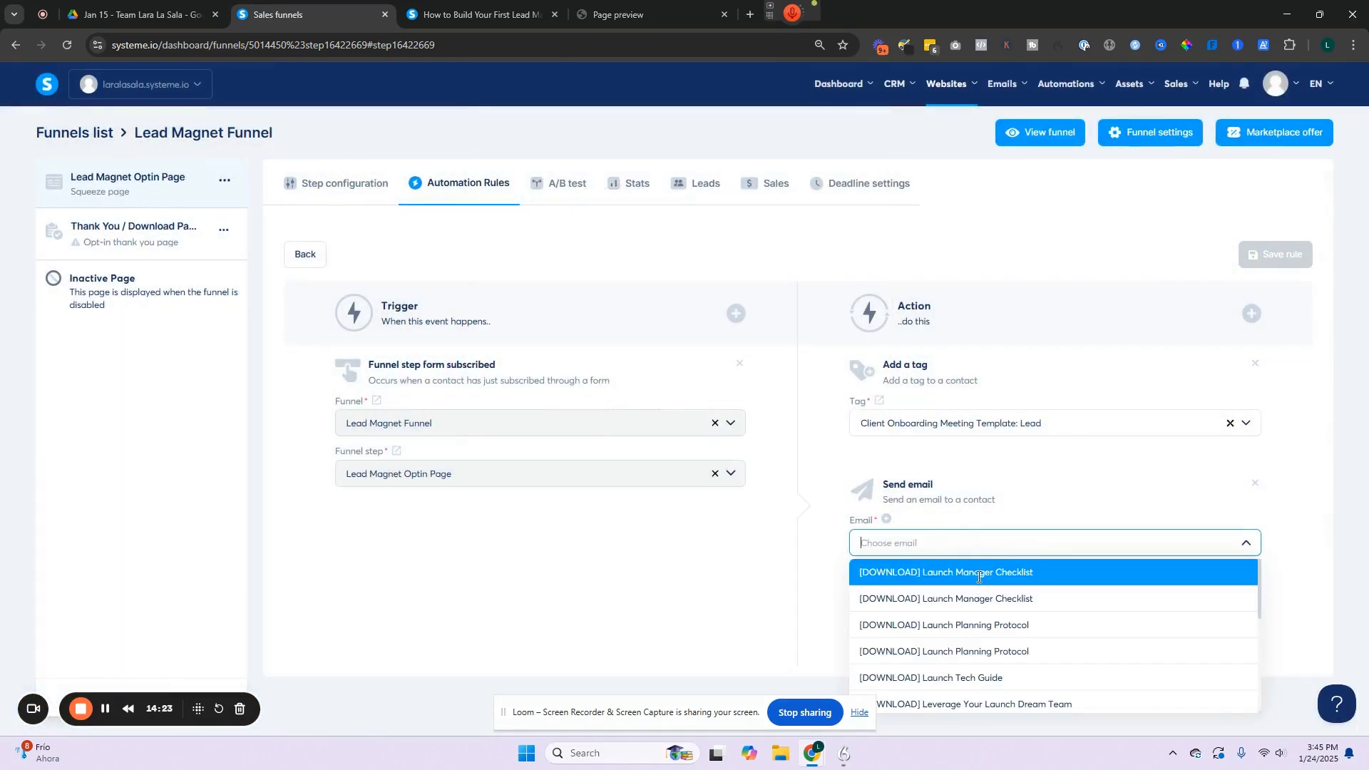
scroll(976, 576, down, 10)
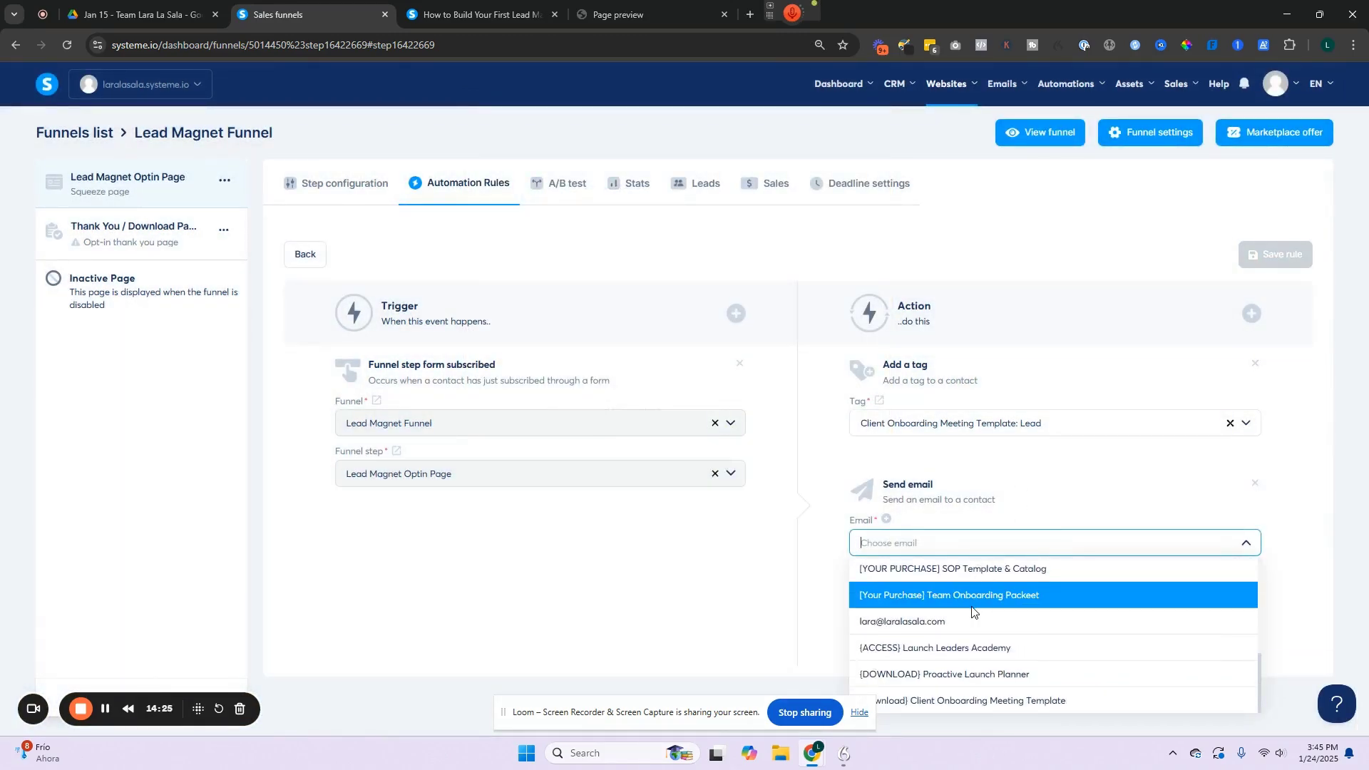
click(972, 607)
click(898, 520)
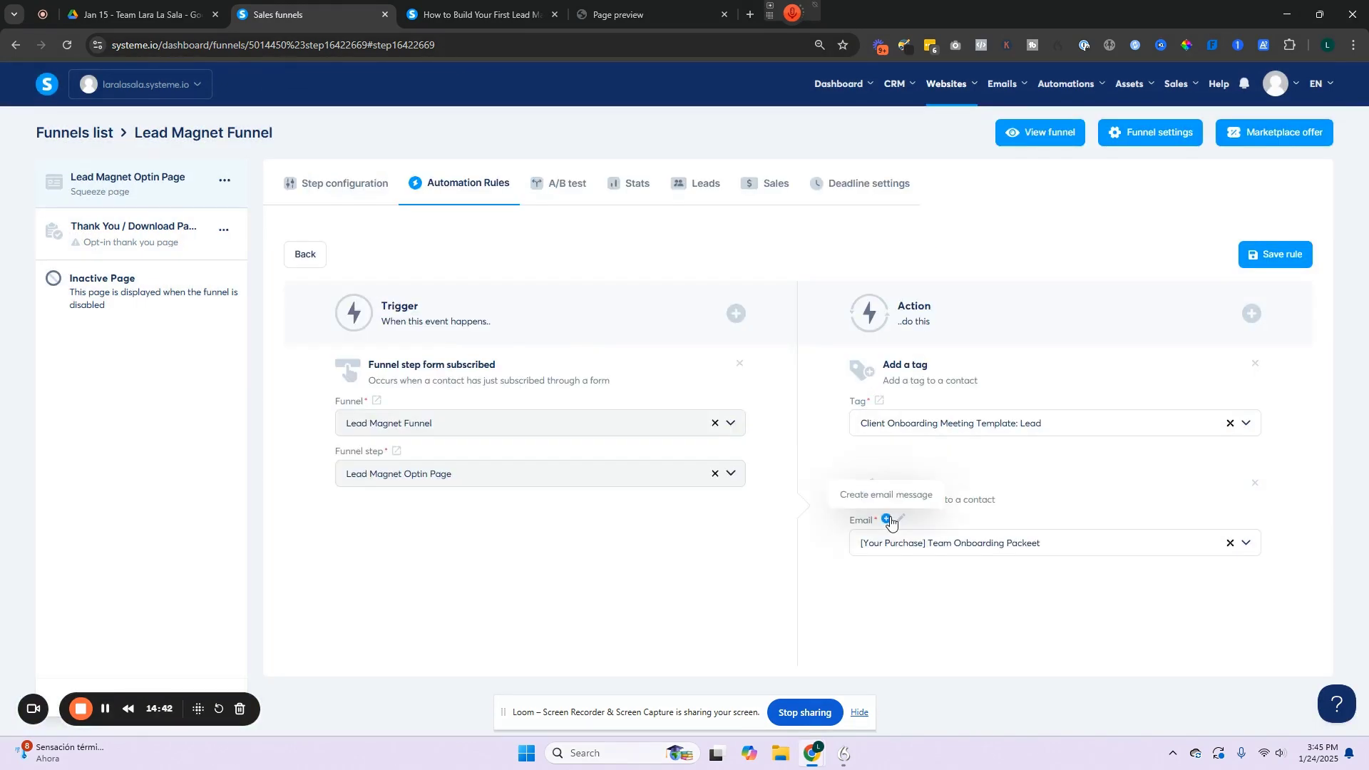
click(887, 519)
key(Return)
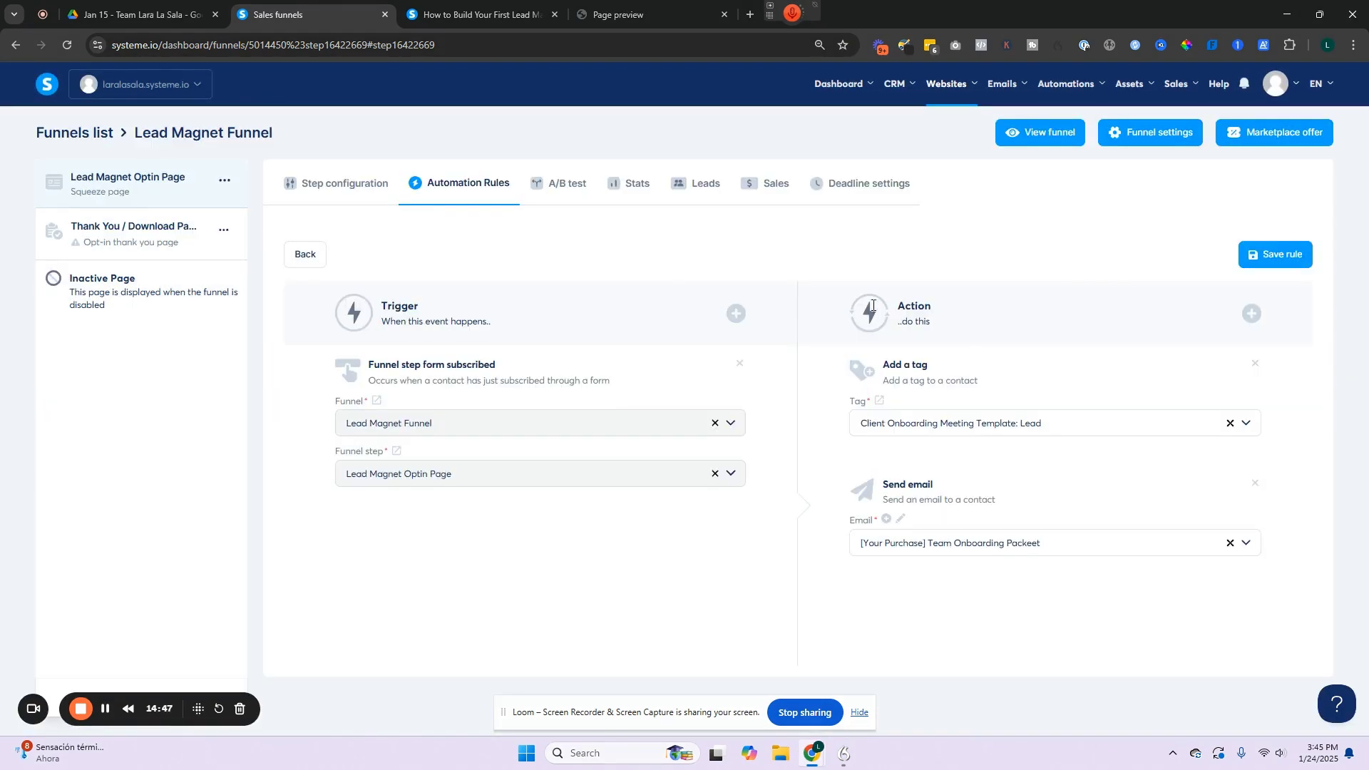
click(1271, 255)
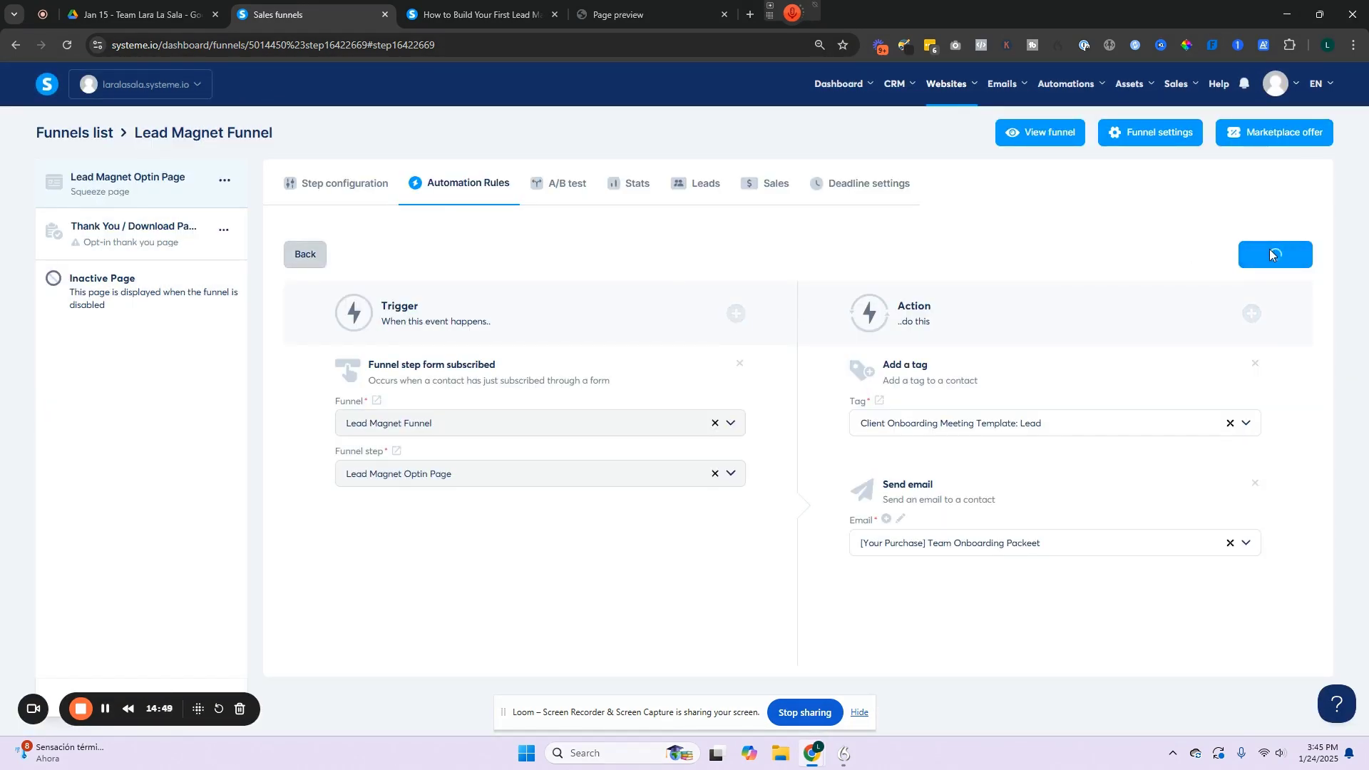
- Browse the Thank You / Download Page templates, then preview and select the "Thank you for signing up!" one featuring antique products
click(116, 191)
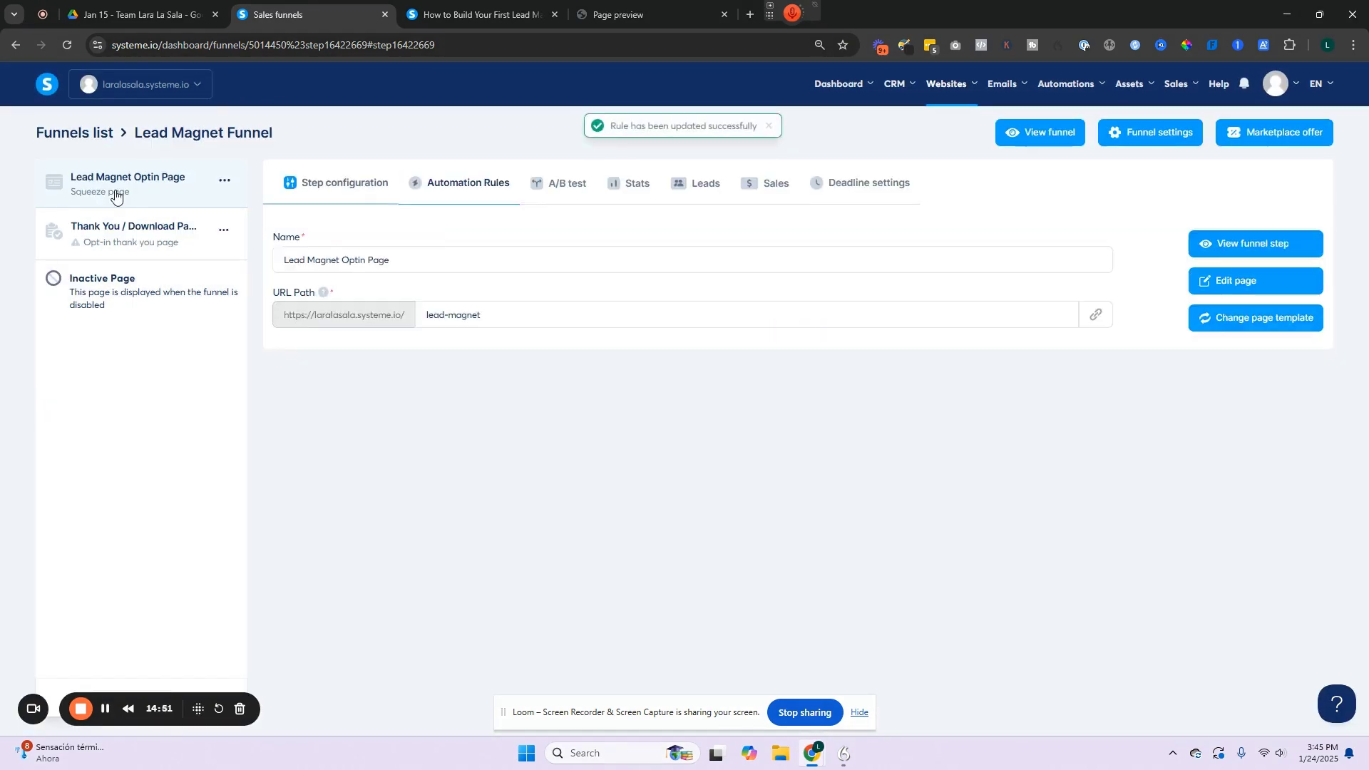
click(87, 244)
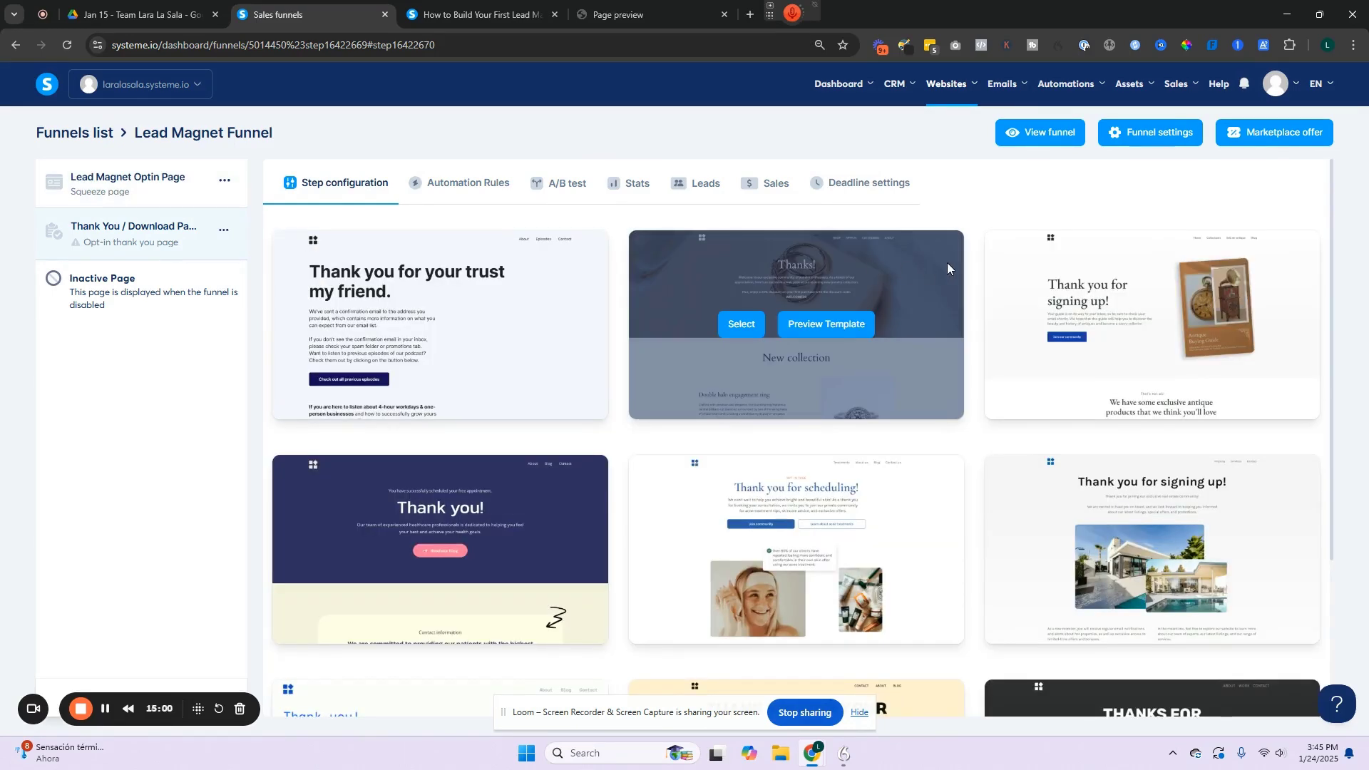
scroll(904, 295, down, 10)
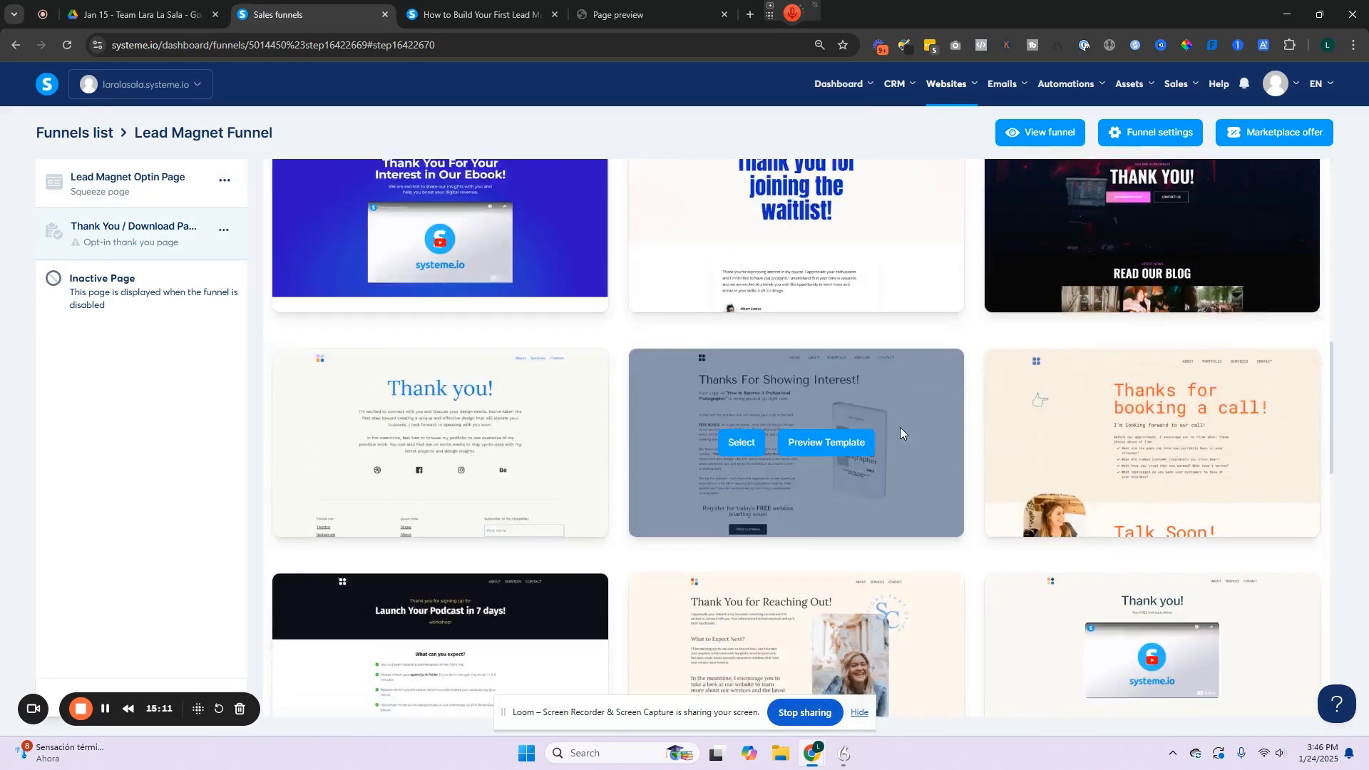
scroll(900, 427, down, 2)
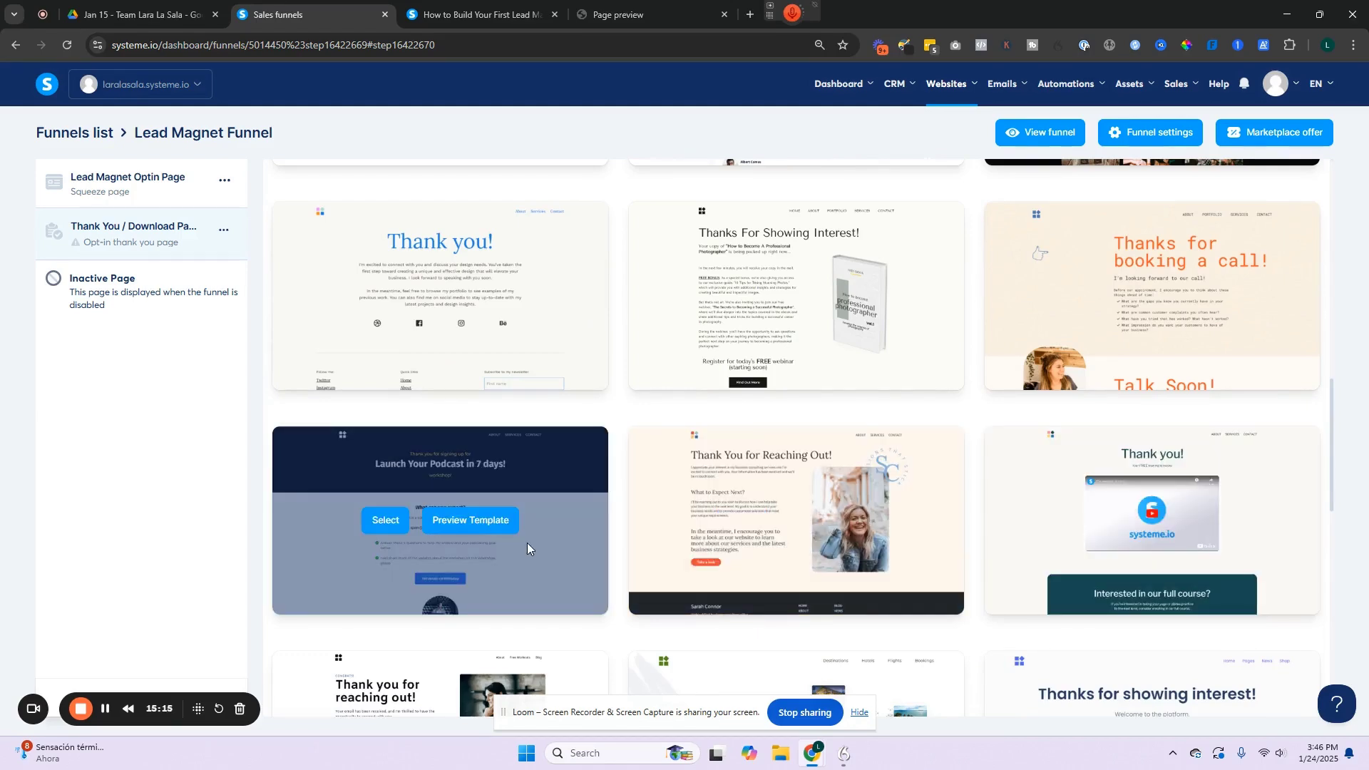
scroll(527, 541, up, 10)
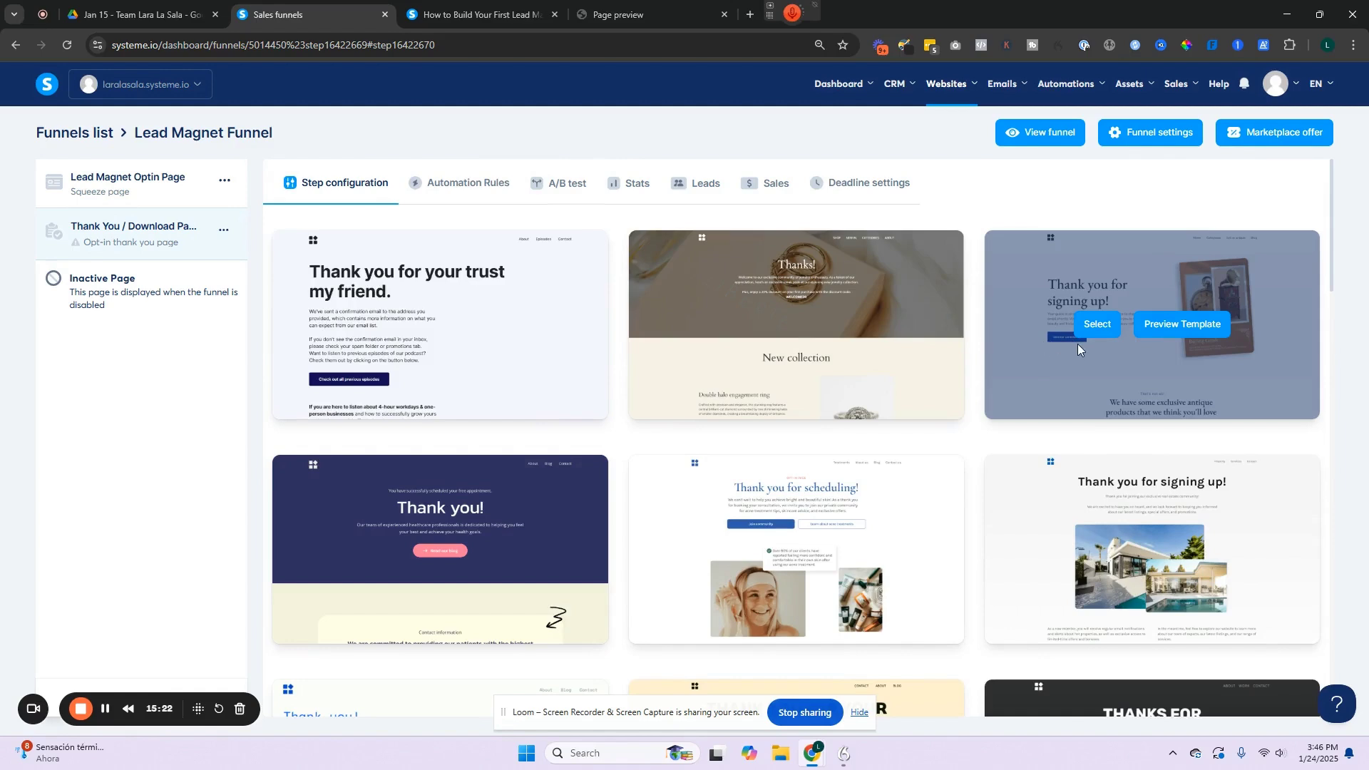
click(1173, 328)
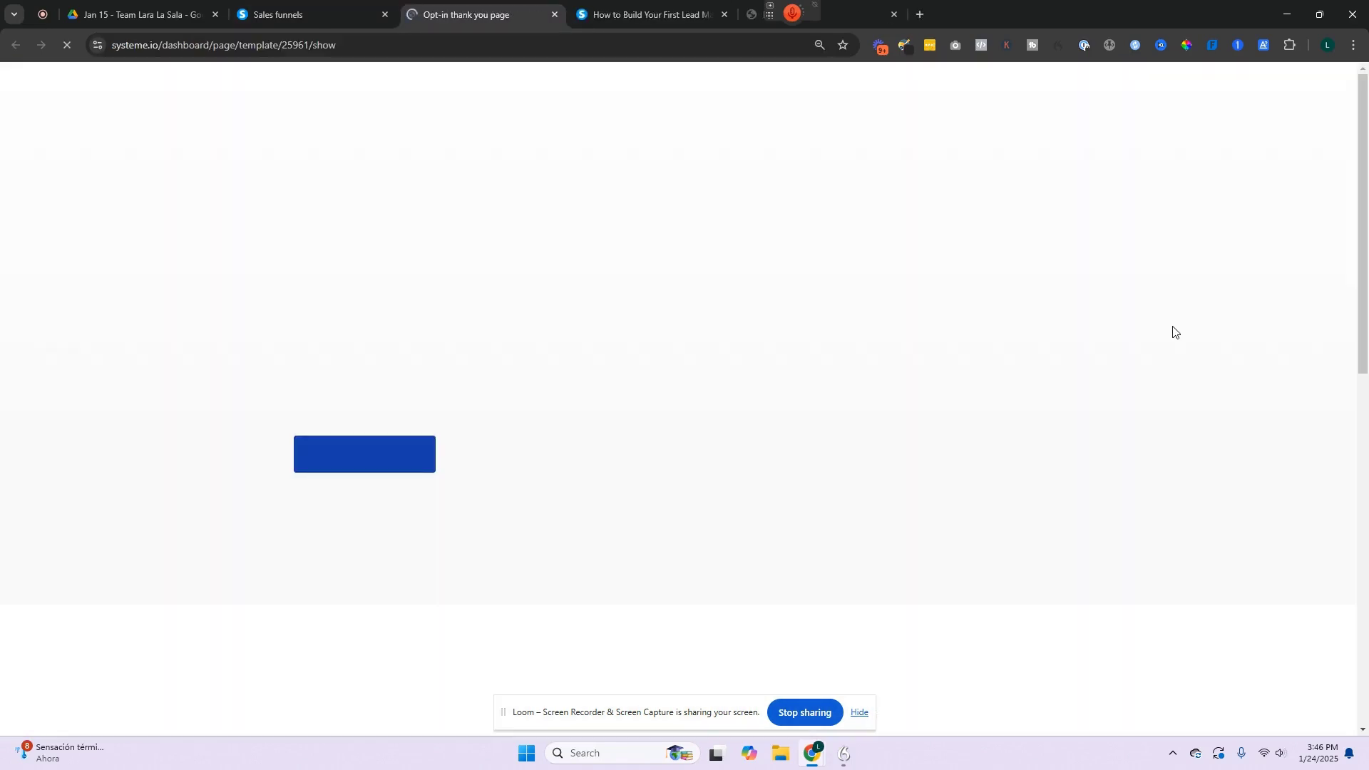
key(ctrl+shift+Tab)
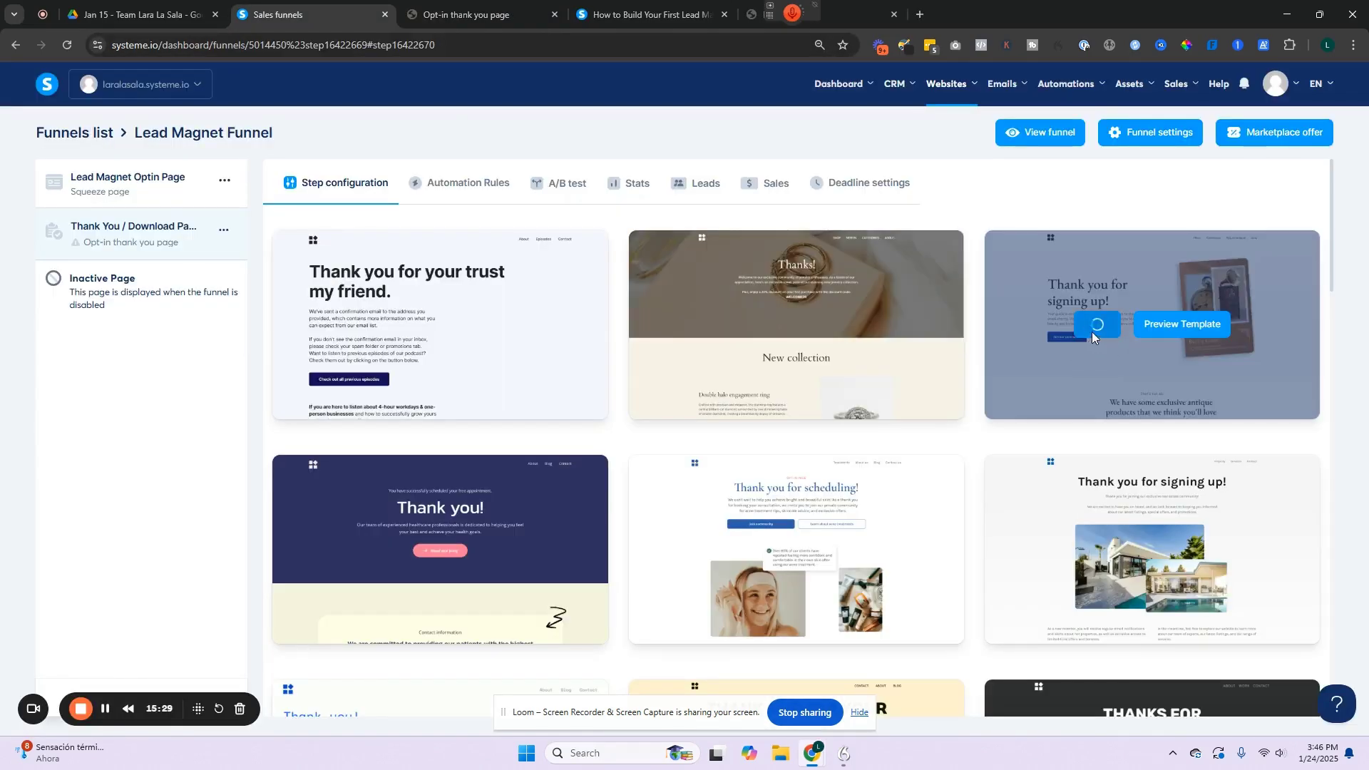
click(1096, 324)
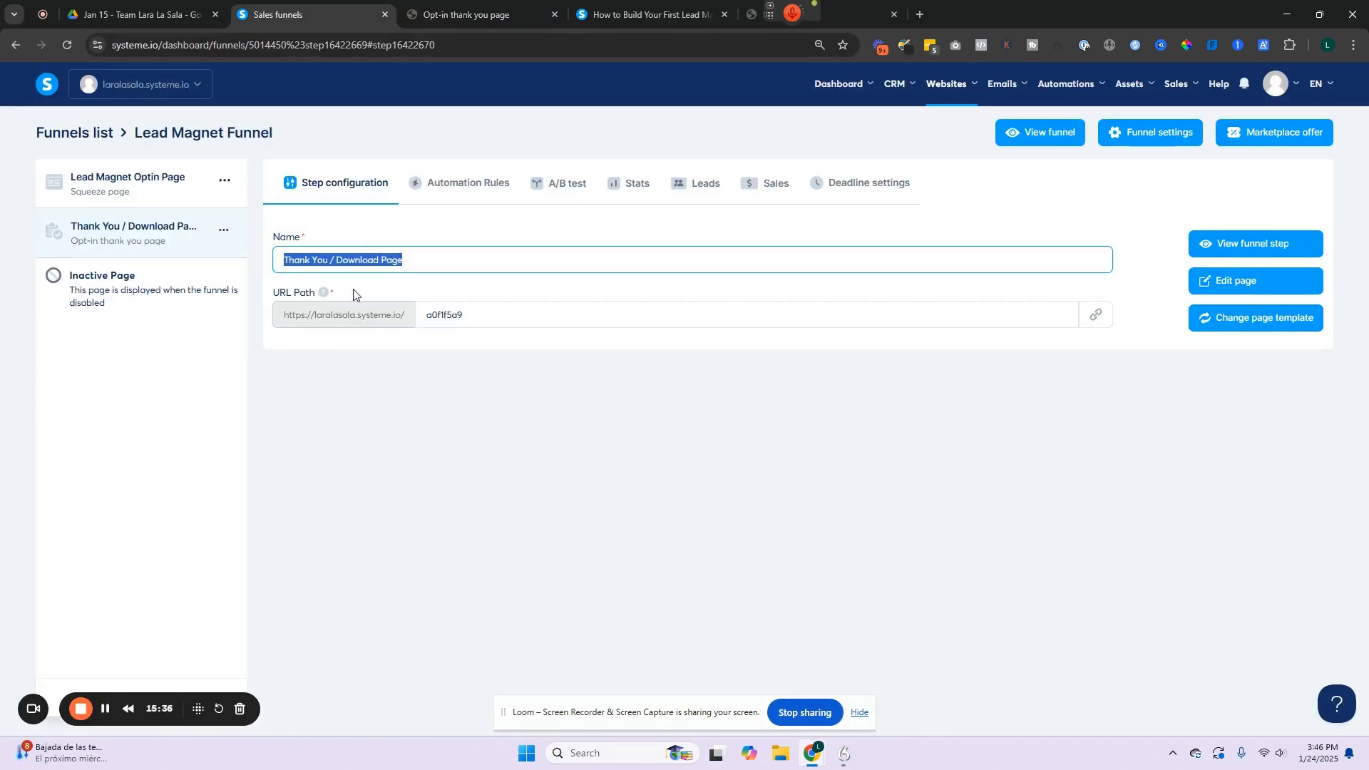
- Set the URL path of the Thank You / Download Page to thank-you-page
double_click(449, 315)
text(thank-you-page)
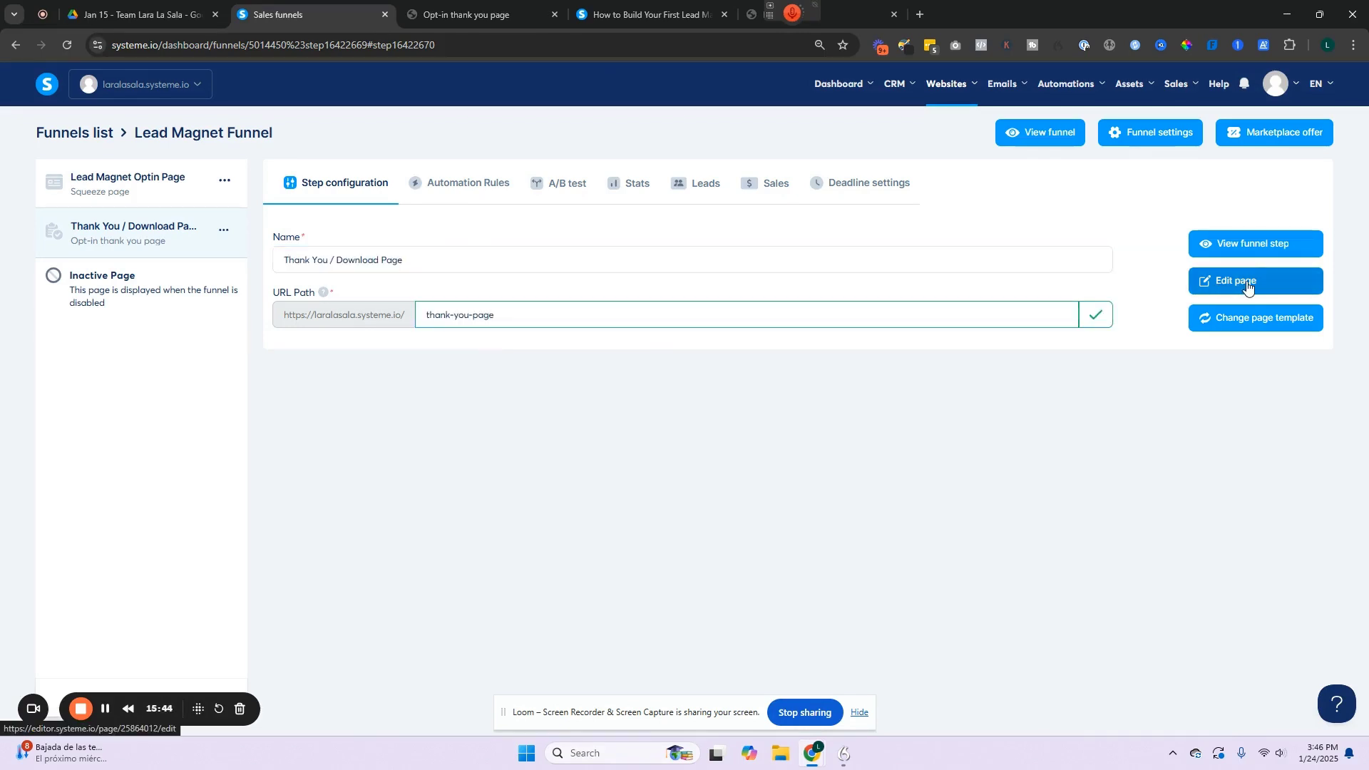
- Open the Thank You / Download Page for editing and delete its navigation row and the exclusive antique products section
click(1247, 285)
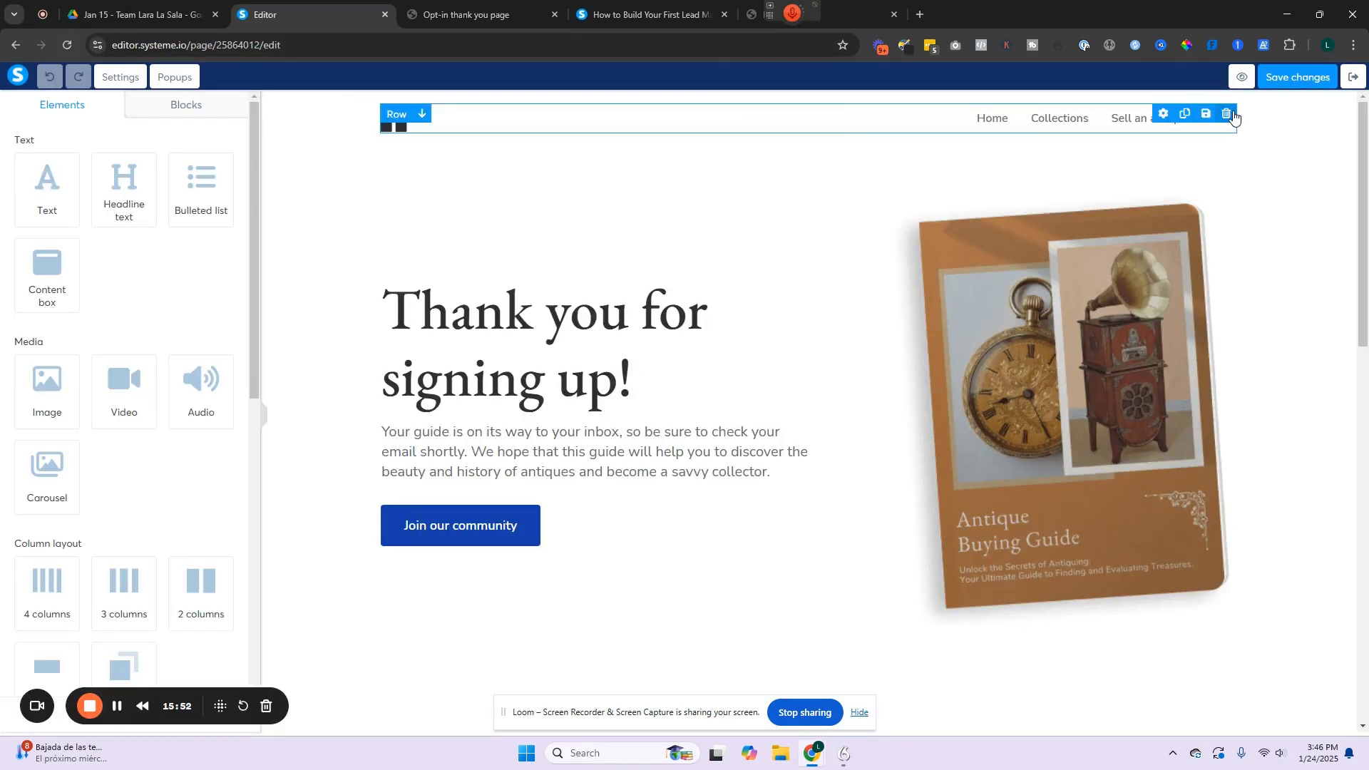
click(1226, 114)
click(747, 137)
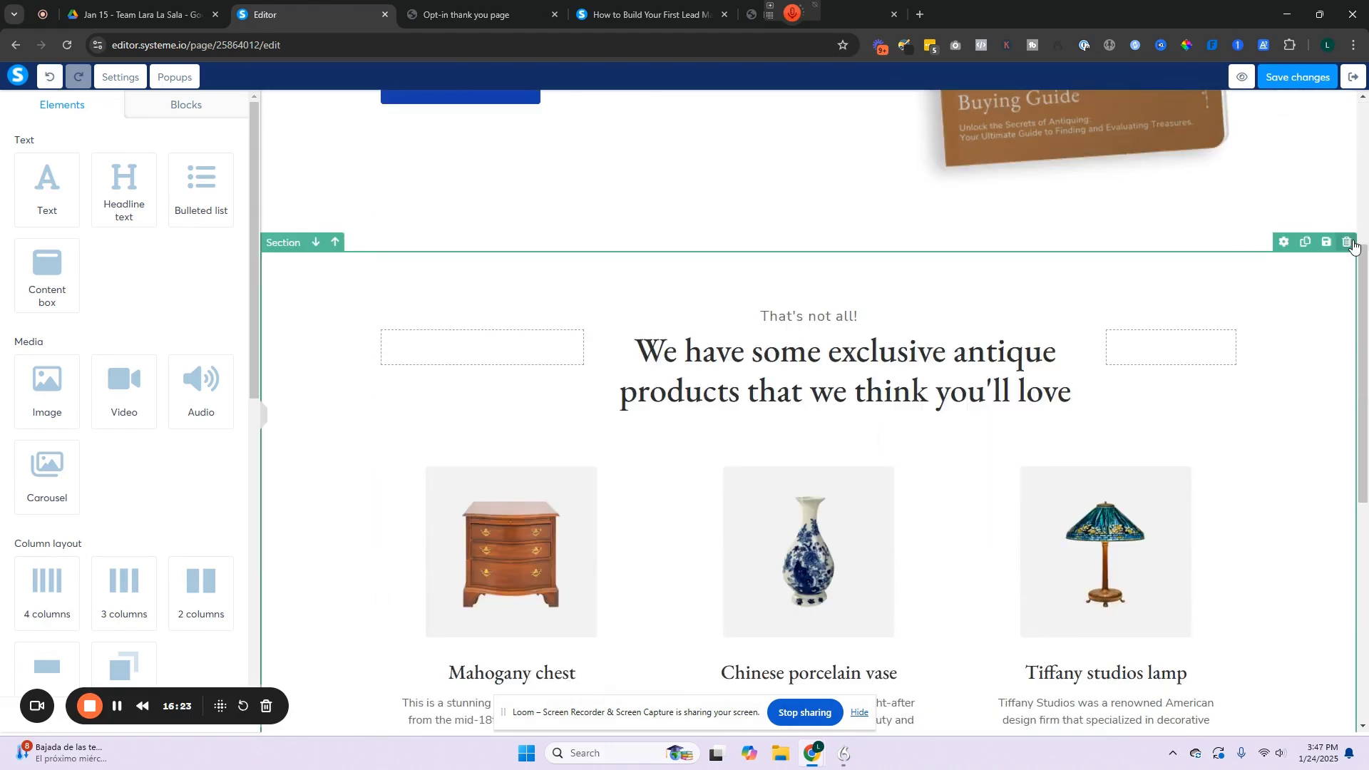
click(804, 237)
click(744, 135)
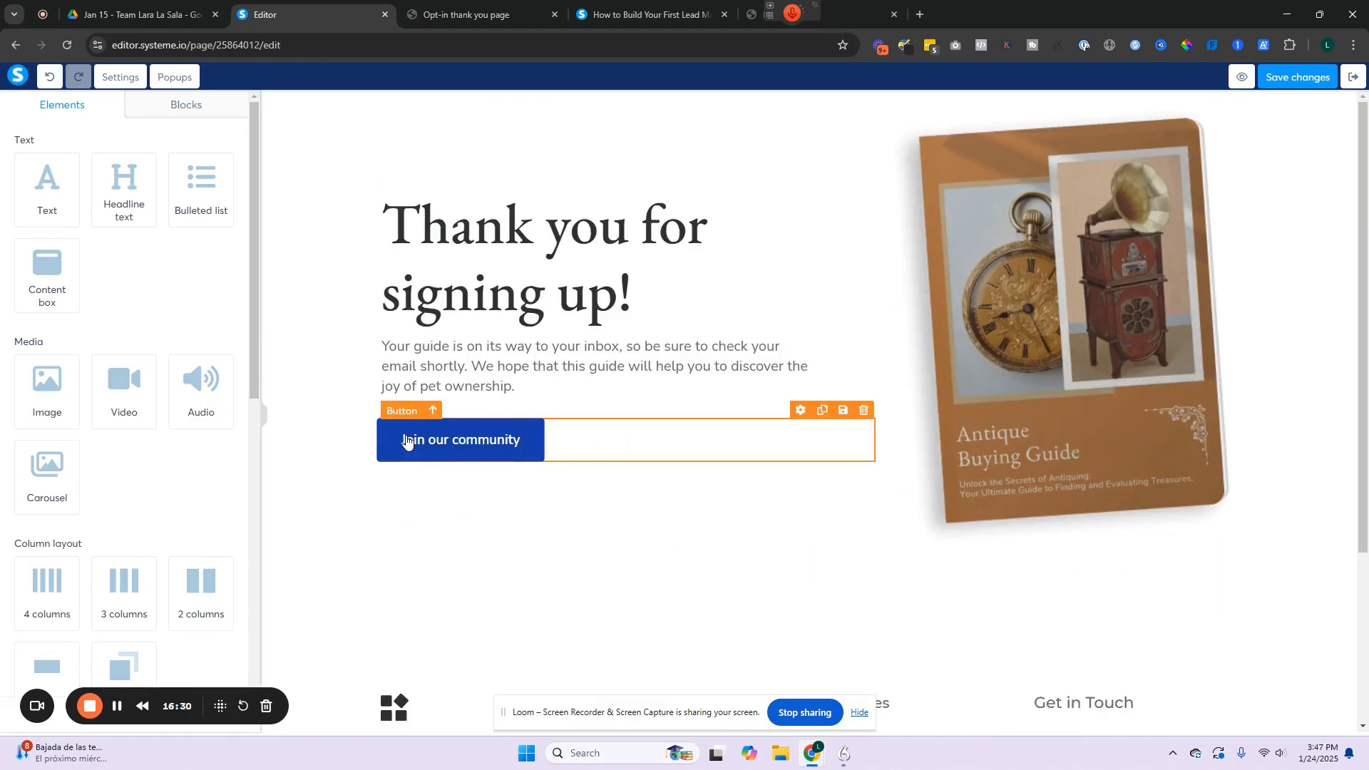
- Check the click-action options of the "Join our community" button, keeping Open URL selected
click(406, 440)
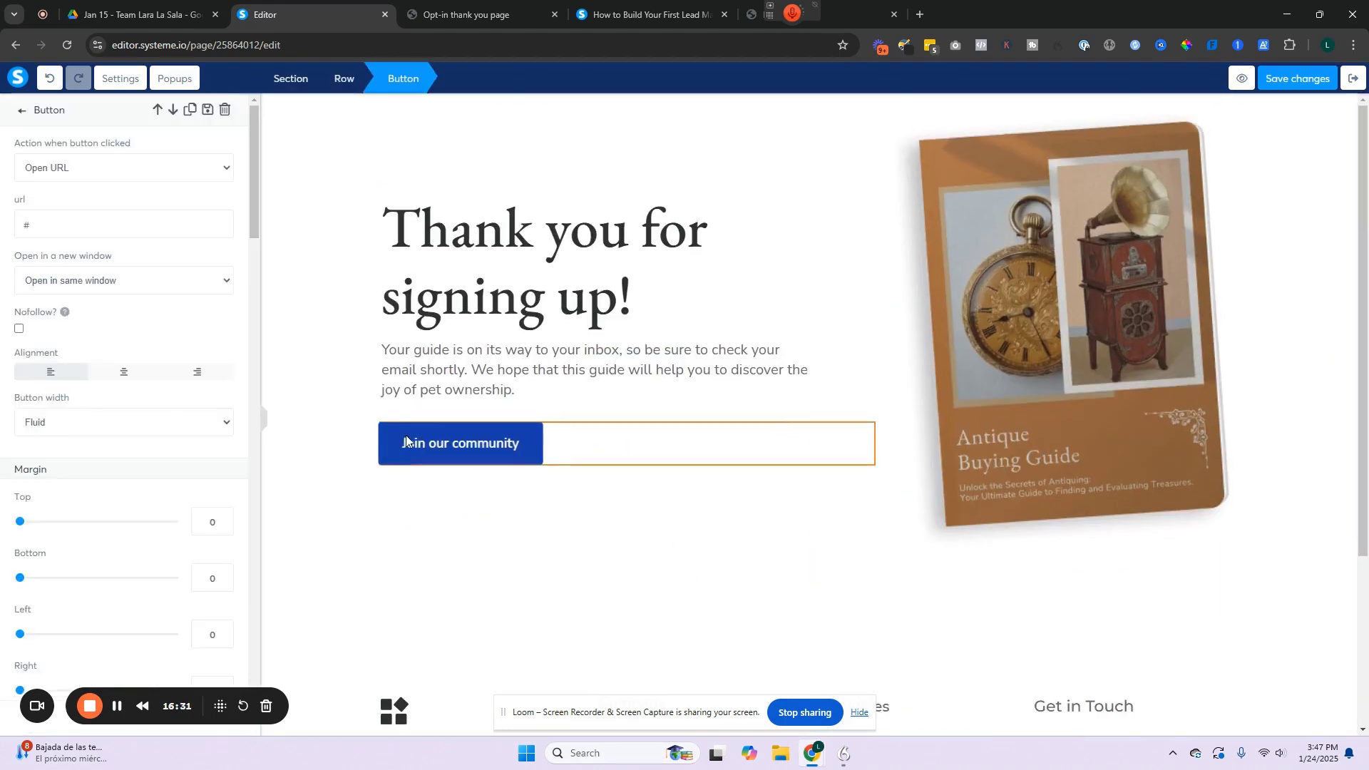
click(74, 169)
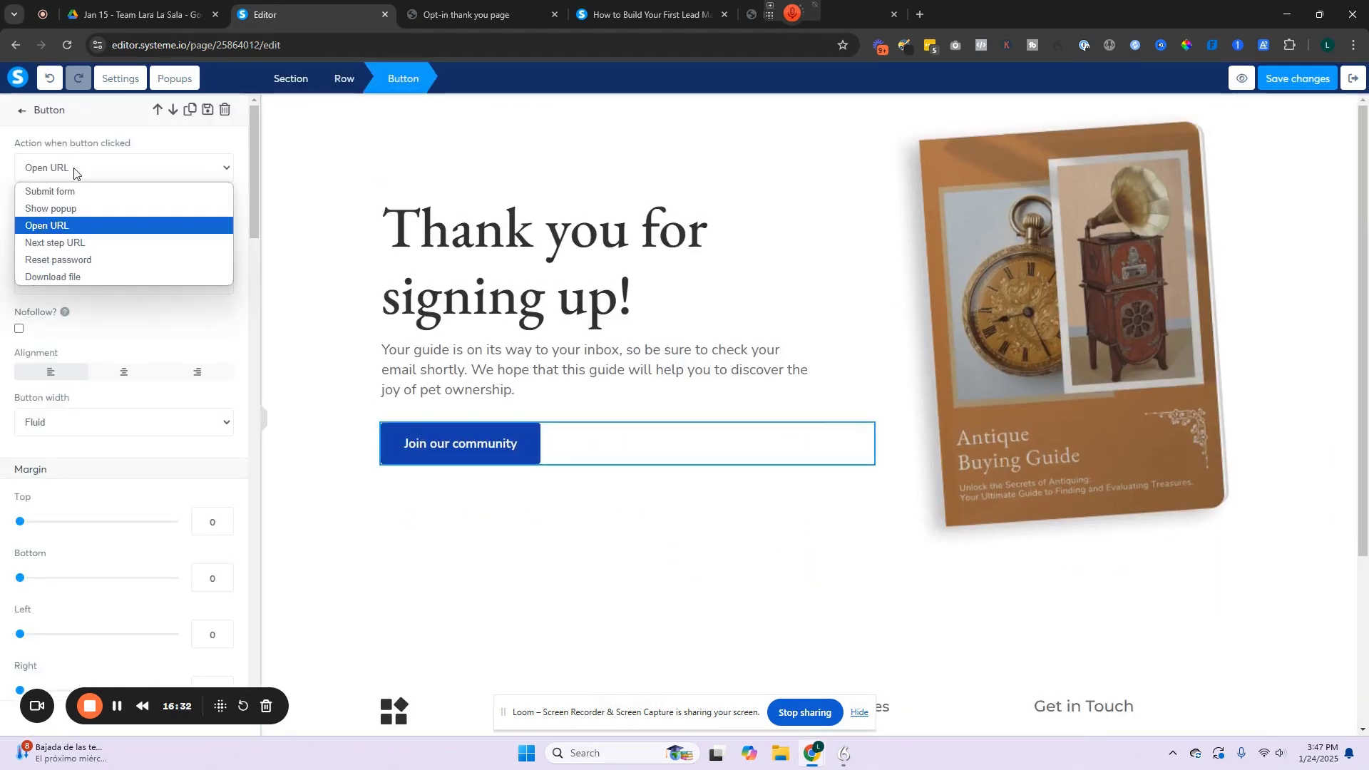
click(84, 227)
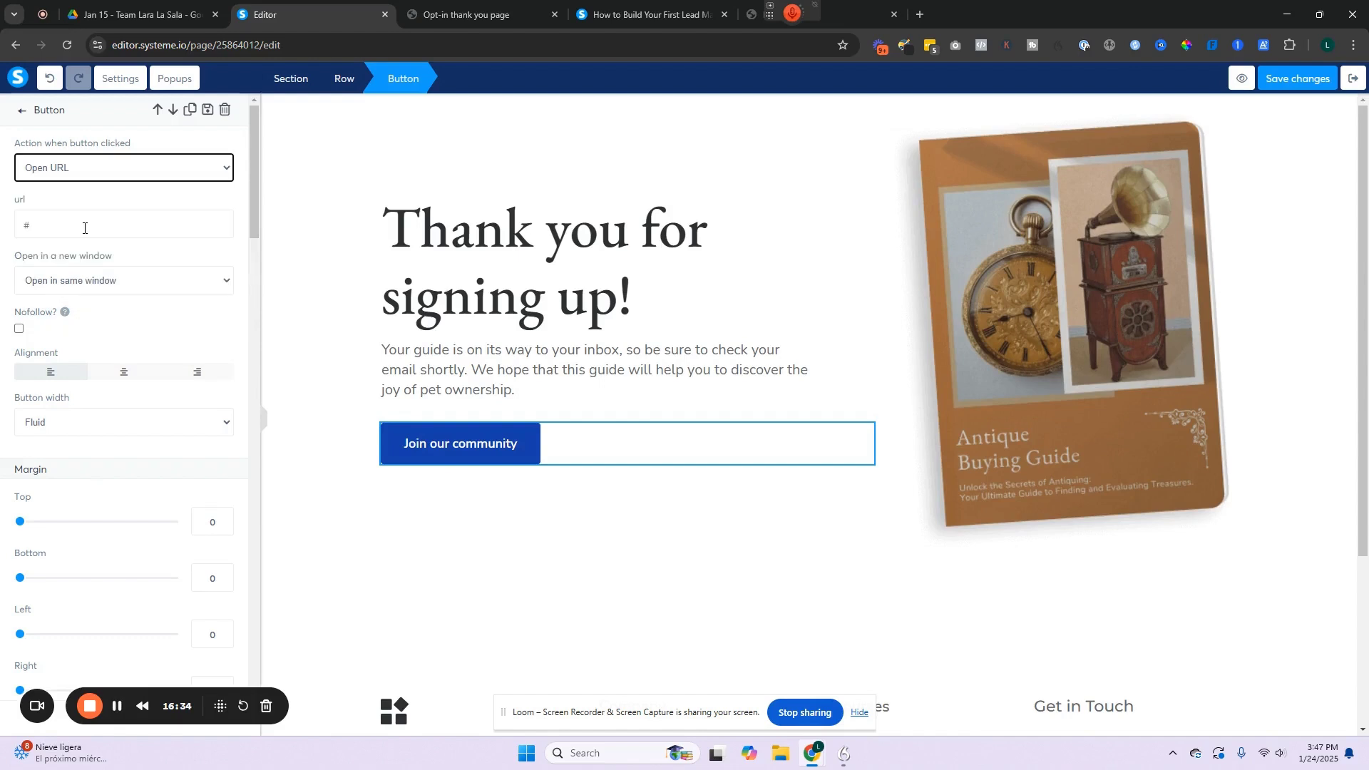
click(162, 178)
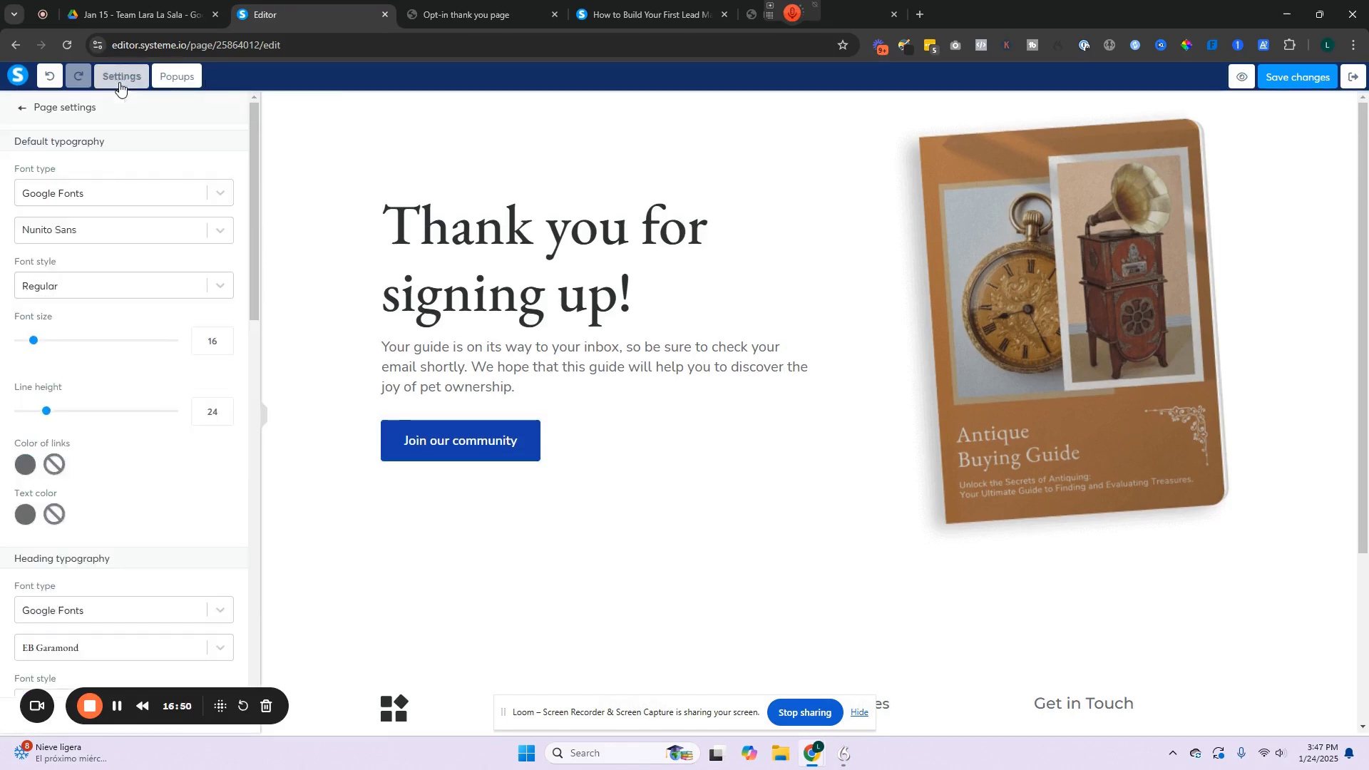
- Look over the page settings through the SEO fields and preview the thank-you page
scroll(157, 356, down, 10)
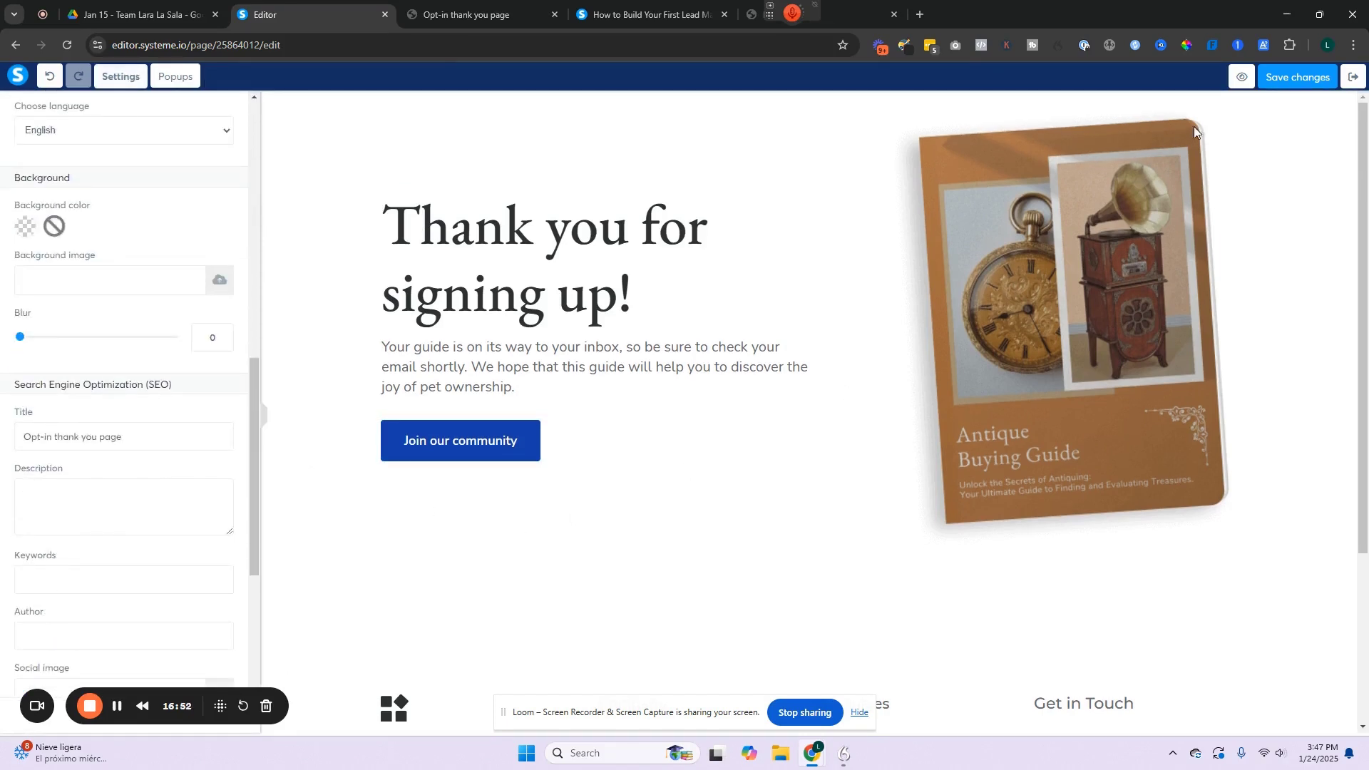
click(1239, 77)
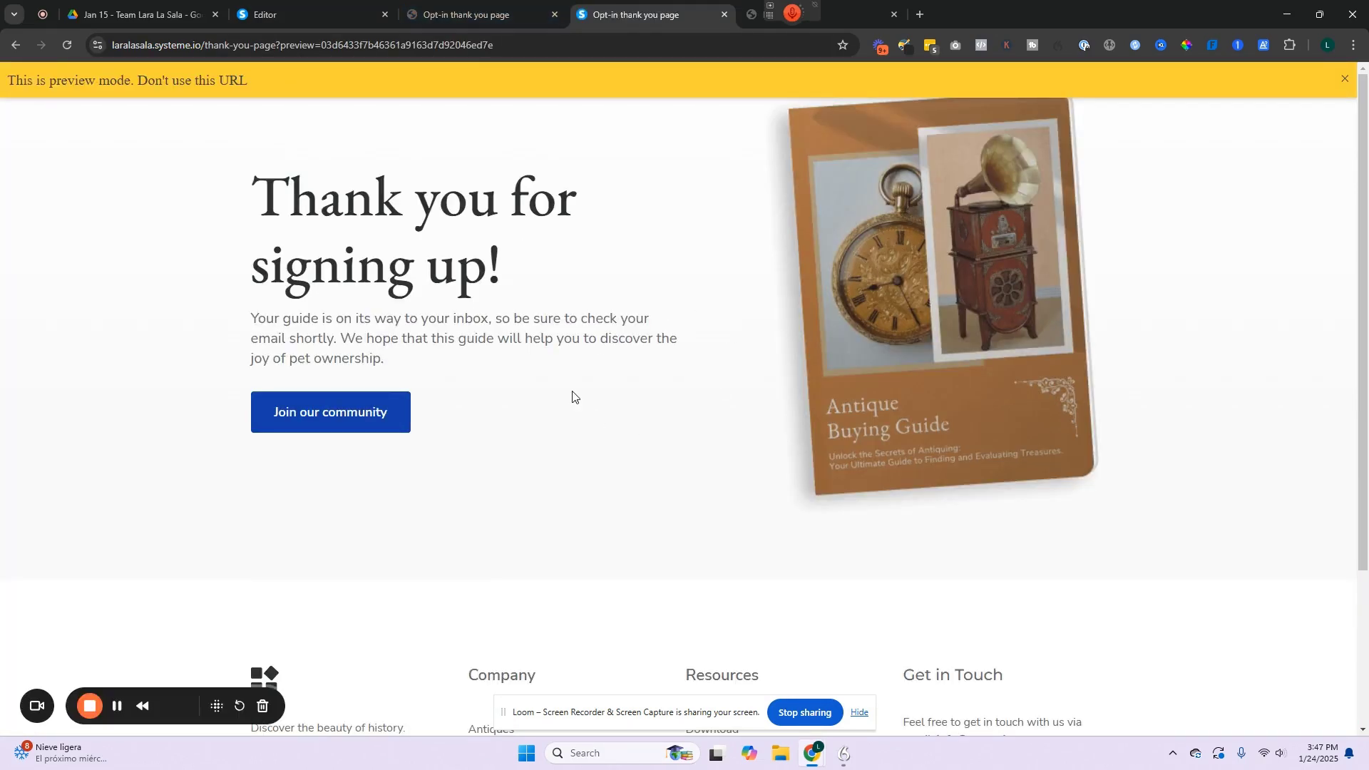
- Exit the thank-you page editor to the Lead Magnet Funnel and view the live funnel
click(356, 10)
click(1353, 77)
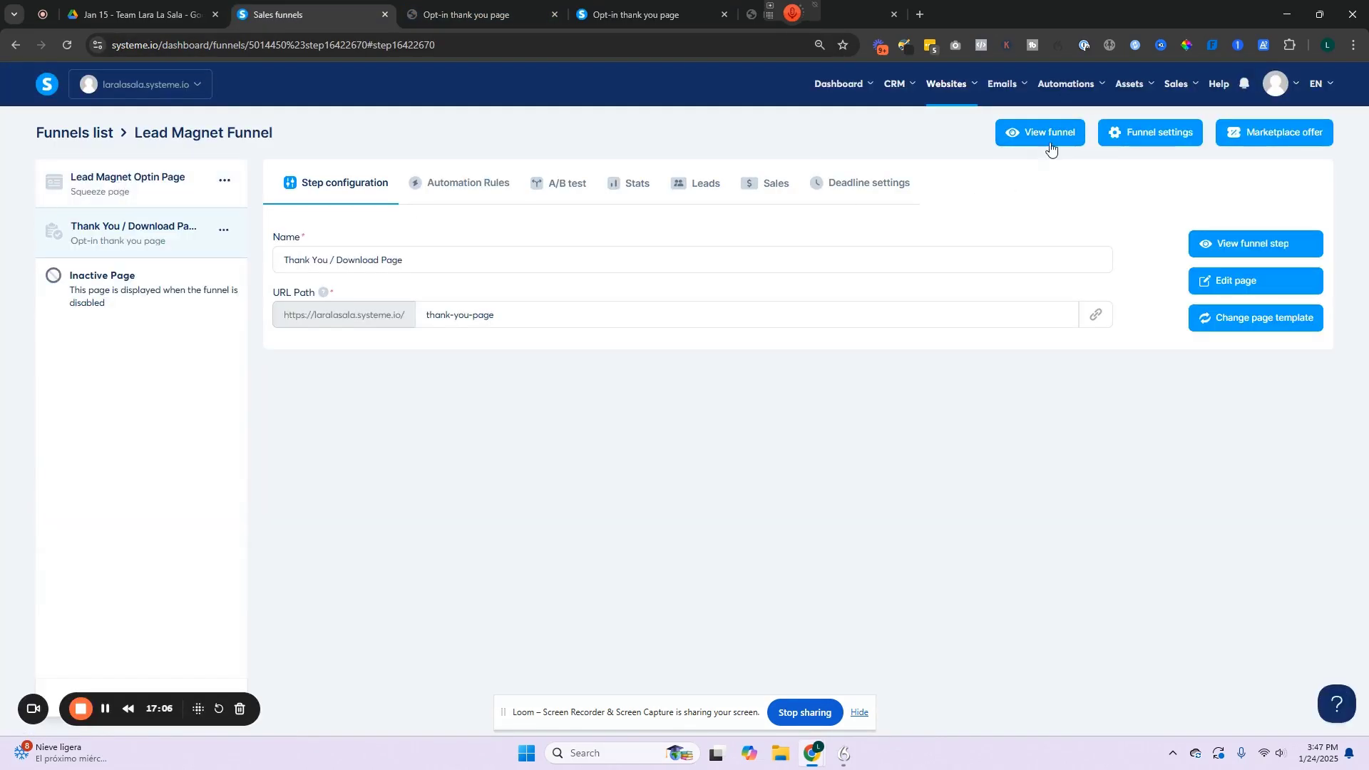
click(1053, 138)
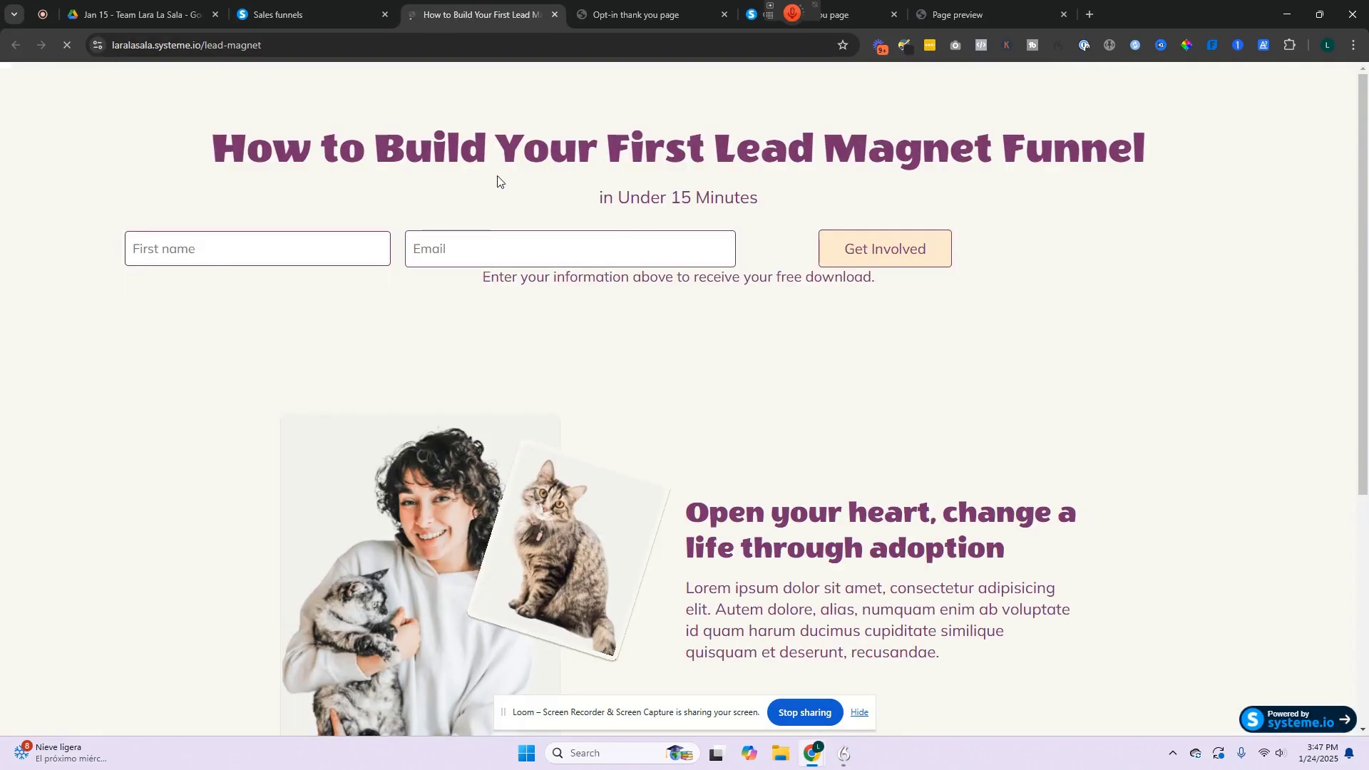